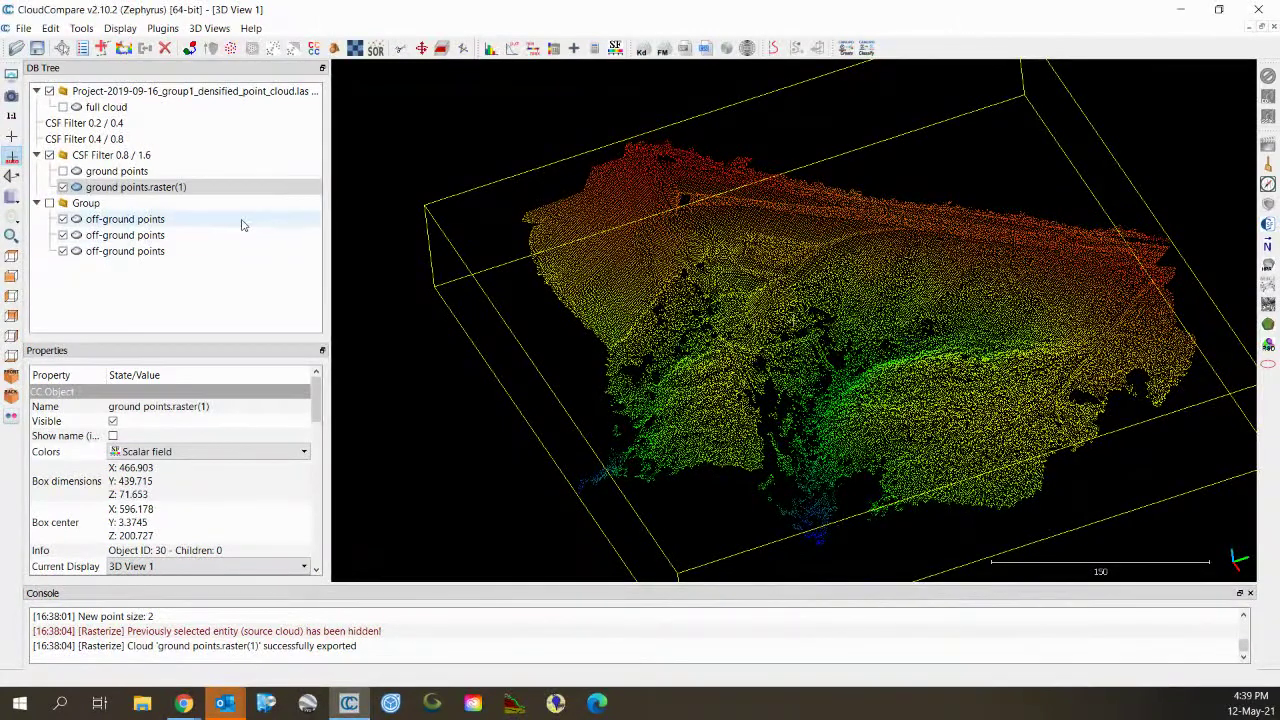
Start the Rasterize tool on the ground points.raster(1) cloud and set the grid step to 0.1.
left_click(165, 188)
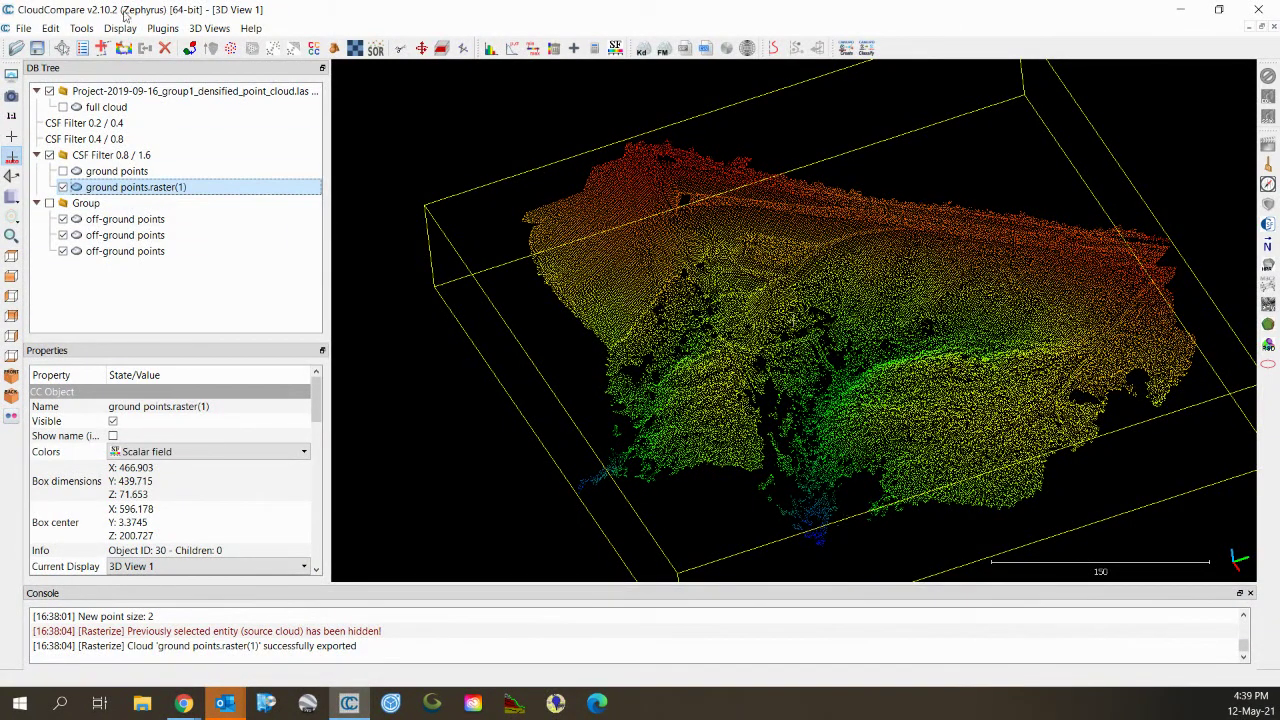
left_click(81, 28)
mouse_move(117, 68)
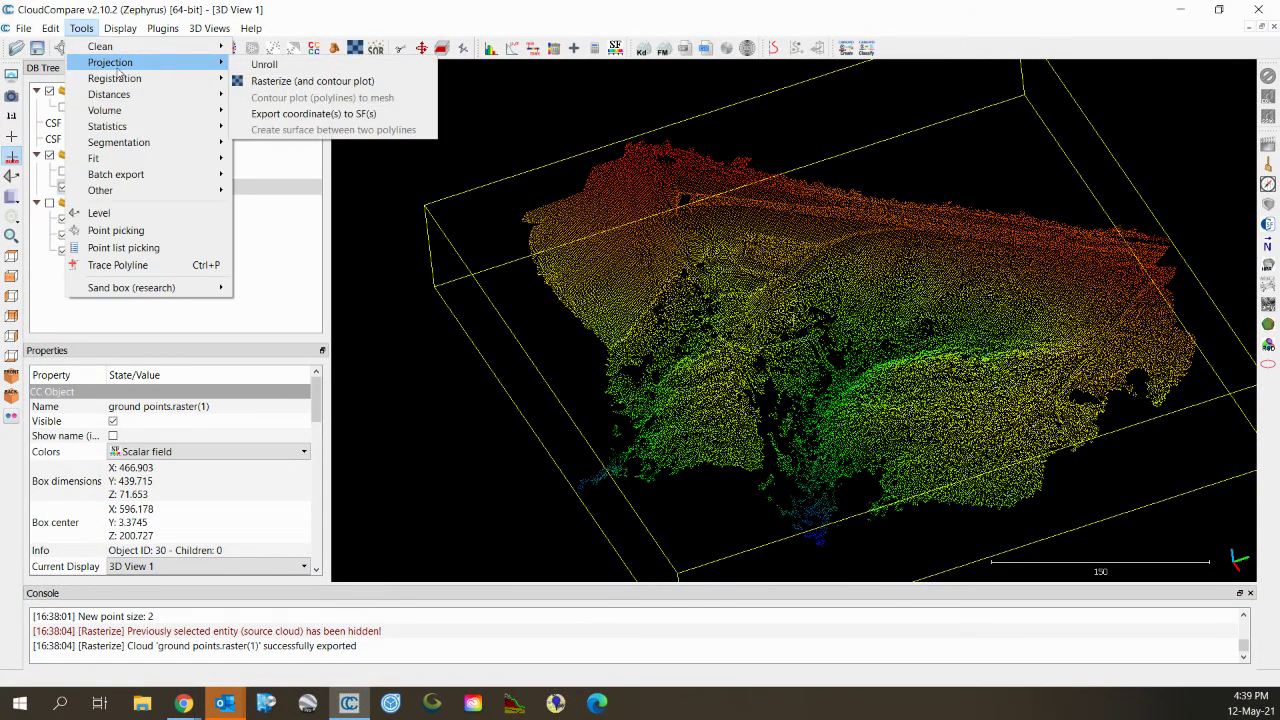
left_click(300, 81)
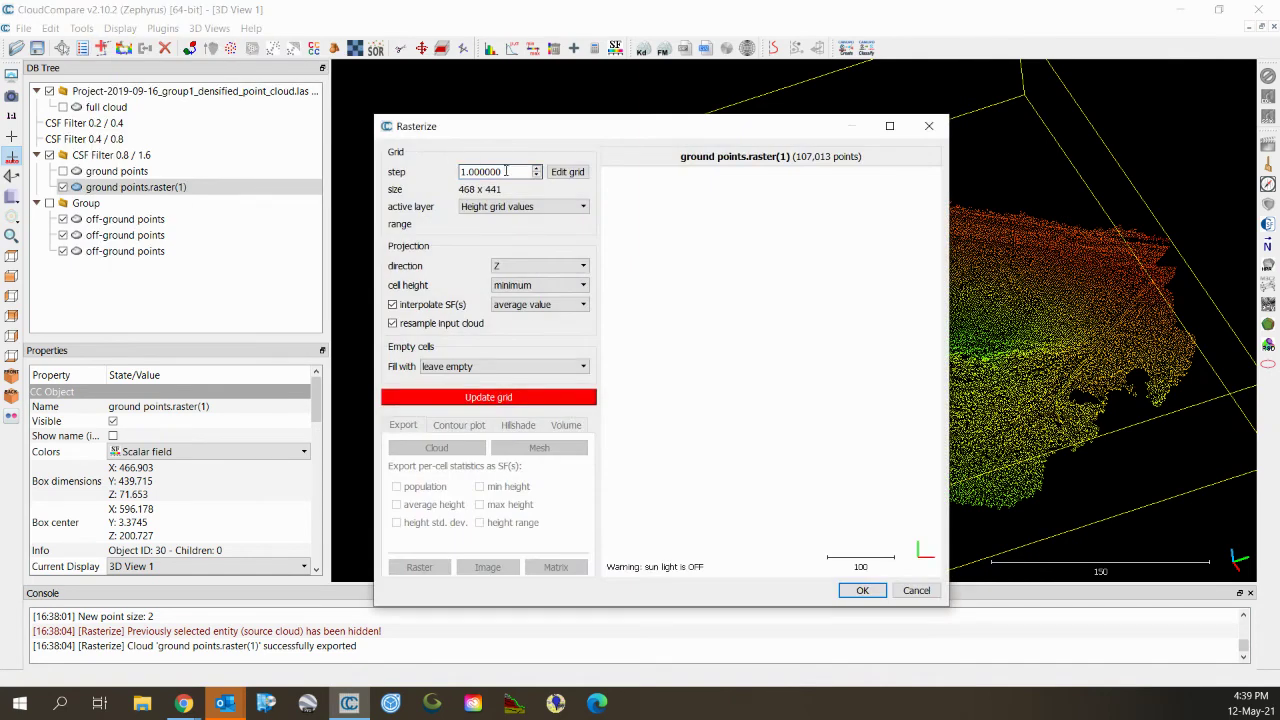
left_click_drag(506, 171, 411, 172)
type("0.1")
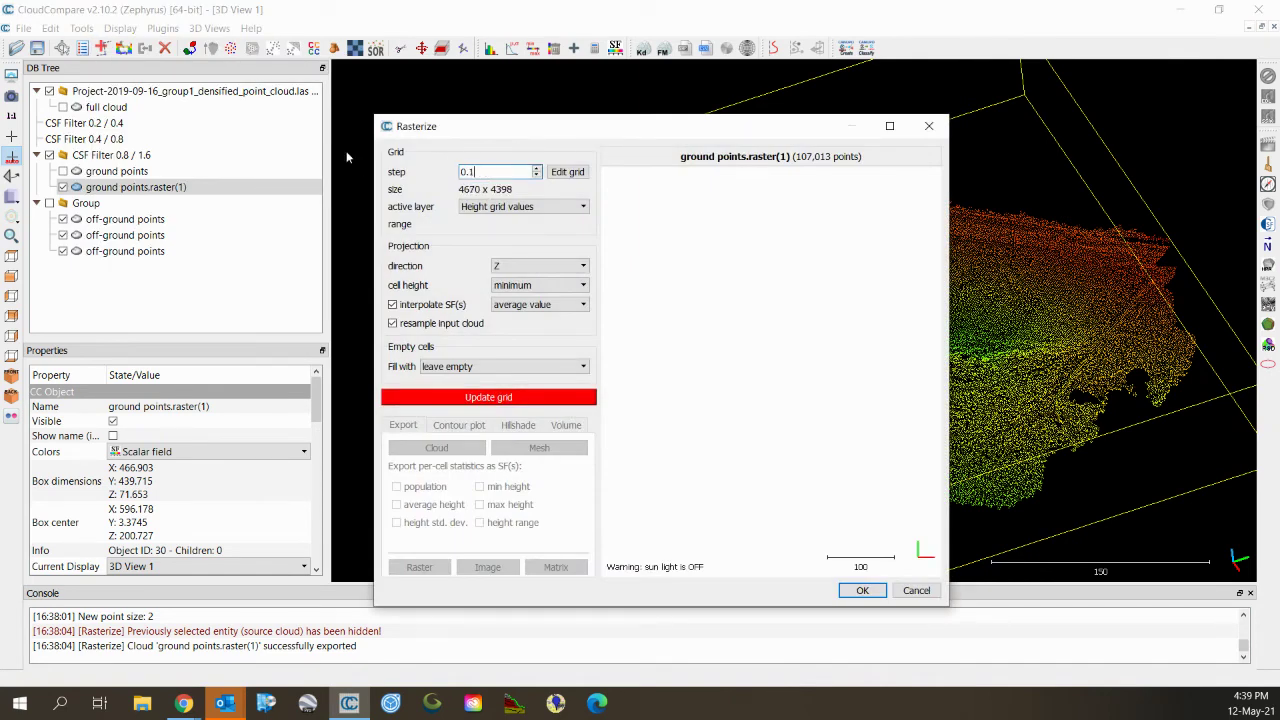
Generate the grid with empty cells filled by interpolation and export the result as a cloud.
left_click(544, 368)
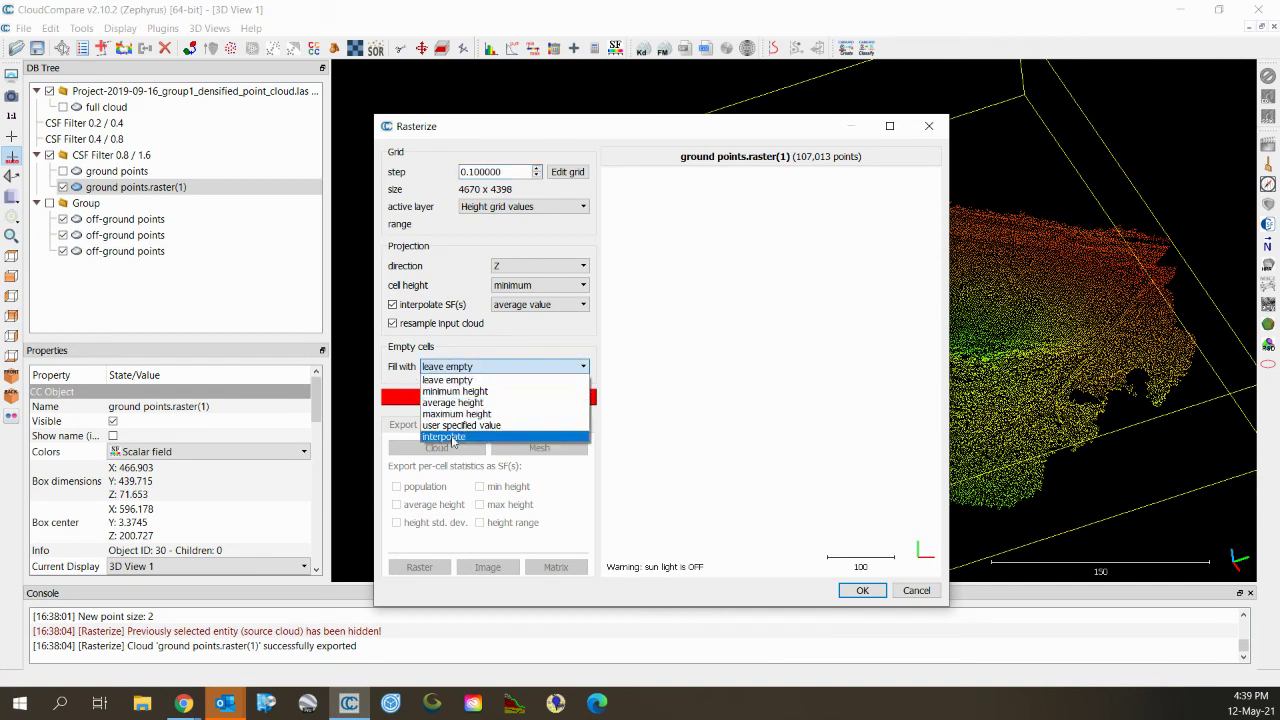
left_click(453, 438)
left_click(472, 416)
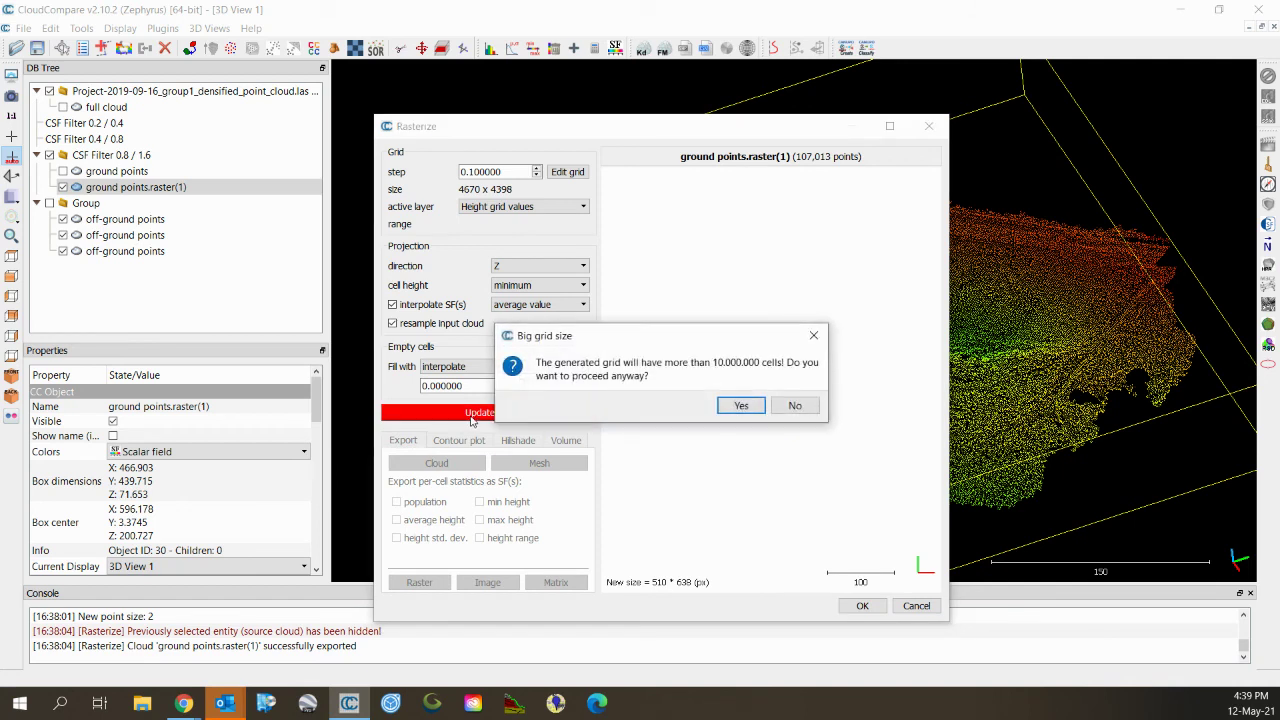
left_click(730, 406)
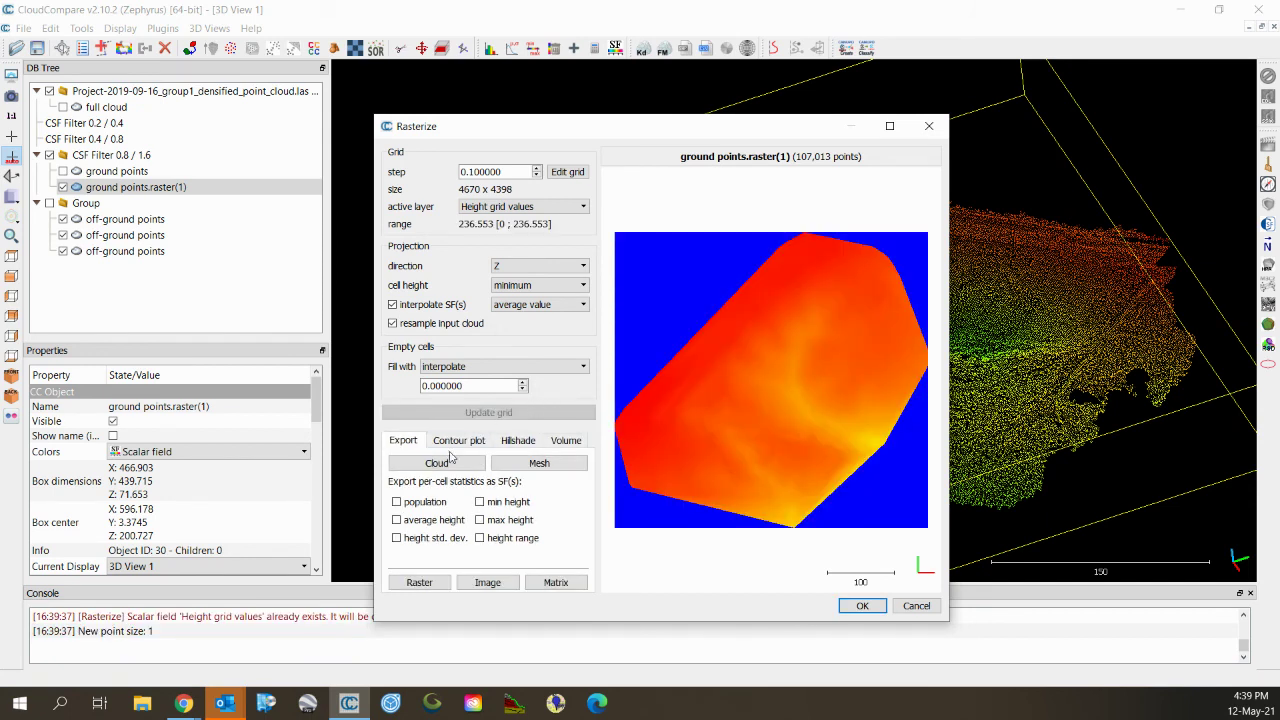
left_click(457, 465)
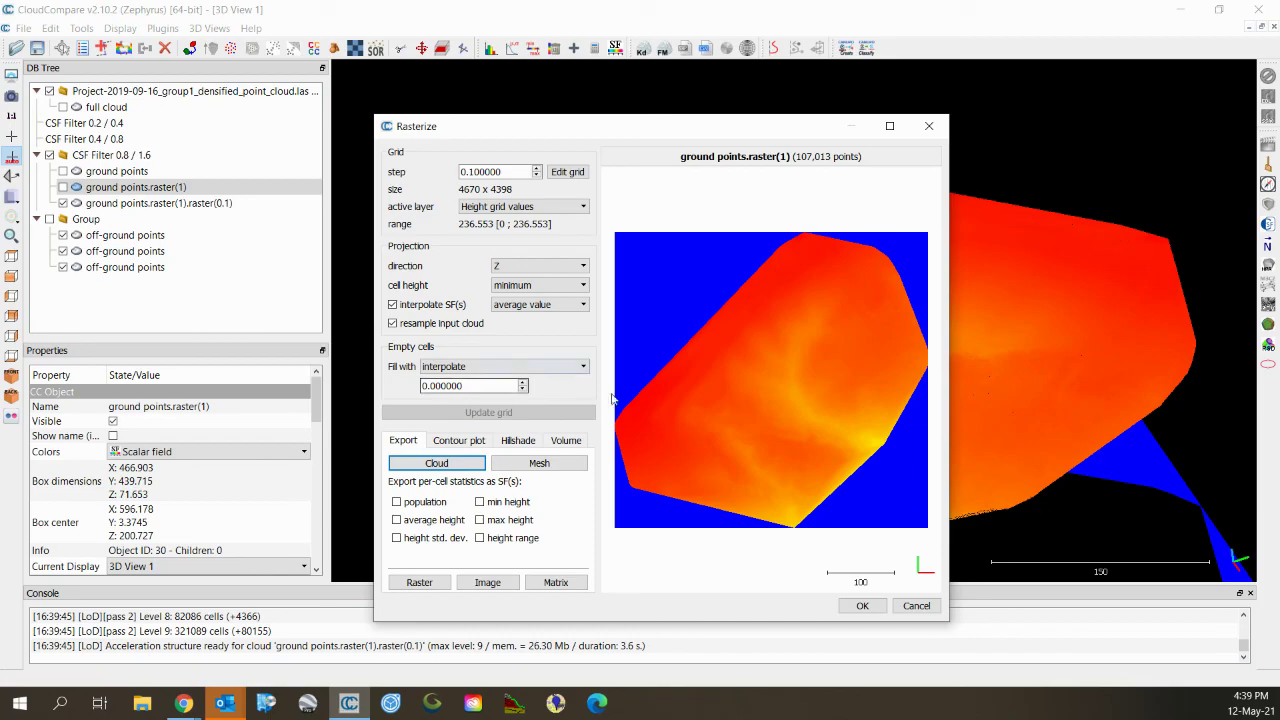
left_click(864, 606)
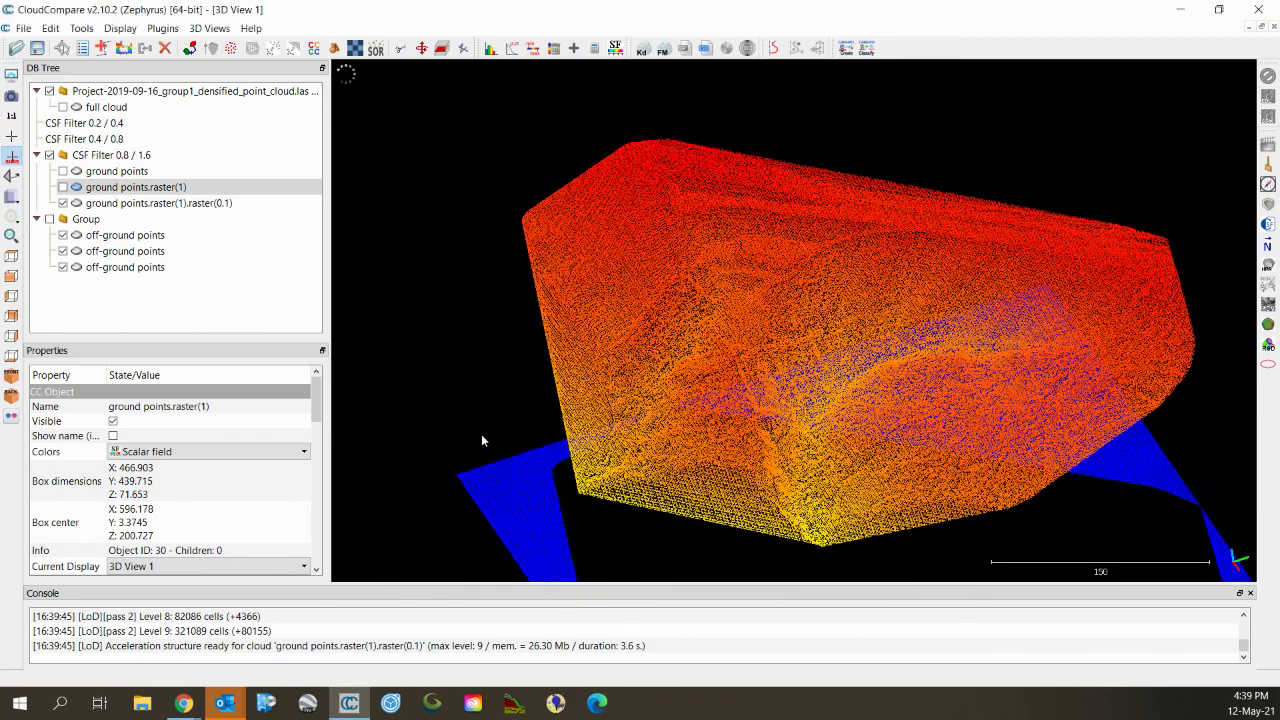
Compute cloud-to-cloud distances with ground points as the compared cloud and ground points.raster(1).raster(0.1) as the reference.
left_click(145, 203)
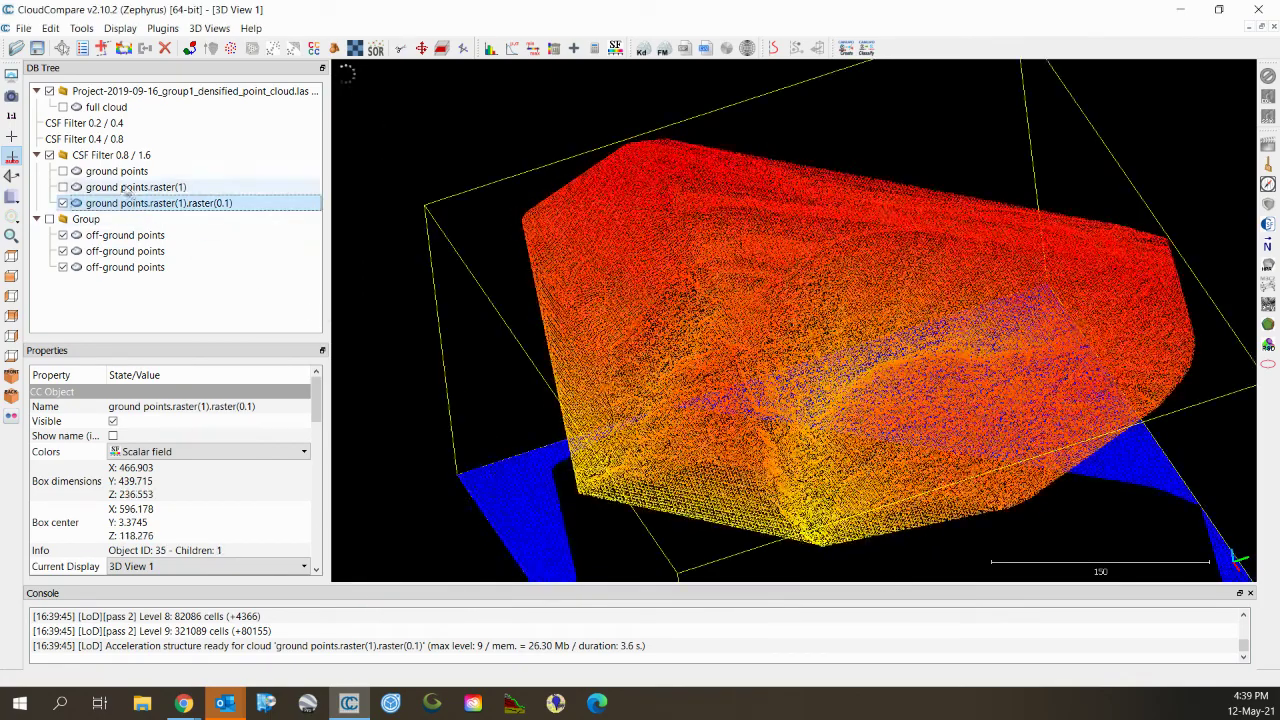
left_click(118, 172, "ctrl")
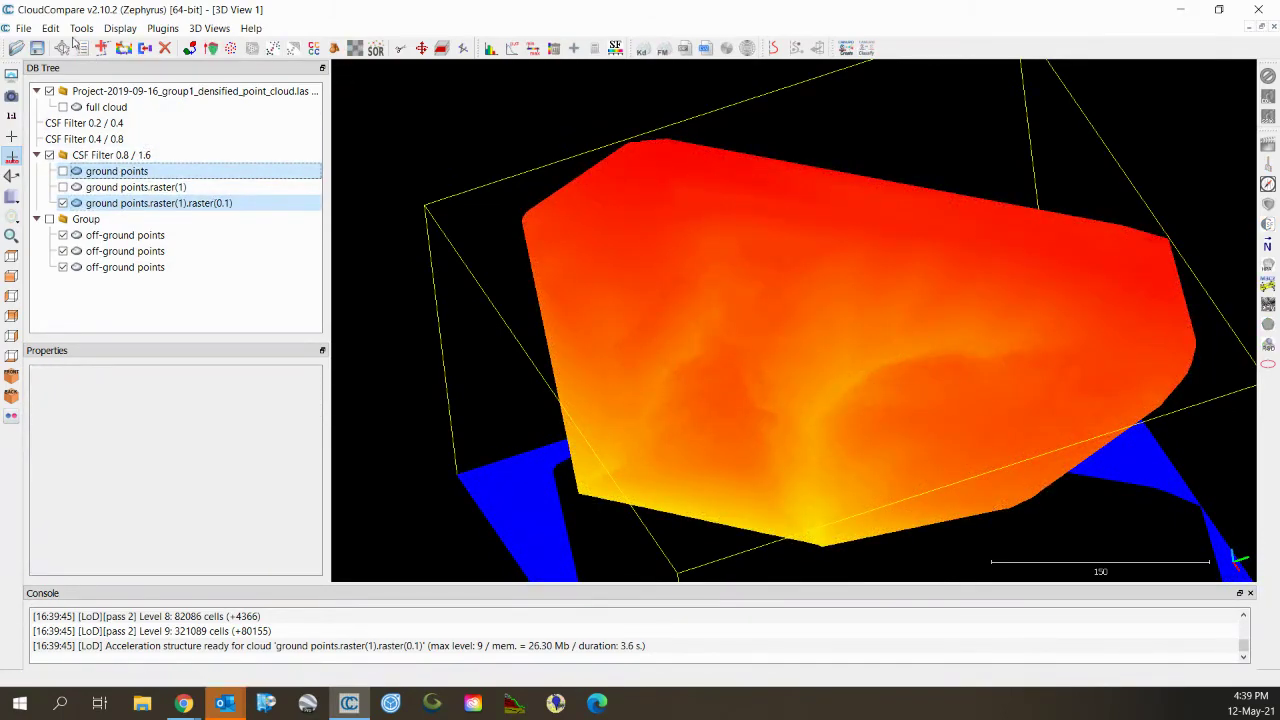
left_click(81, 29)
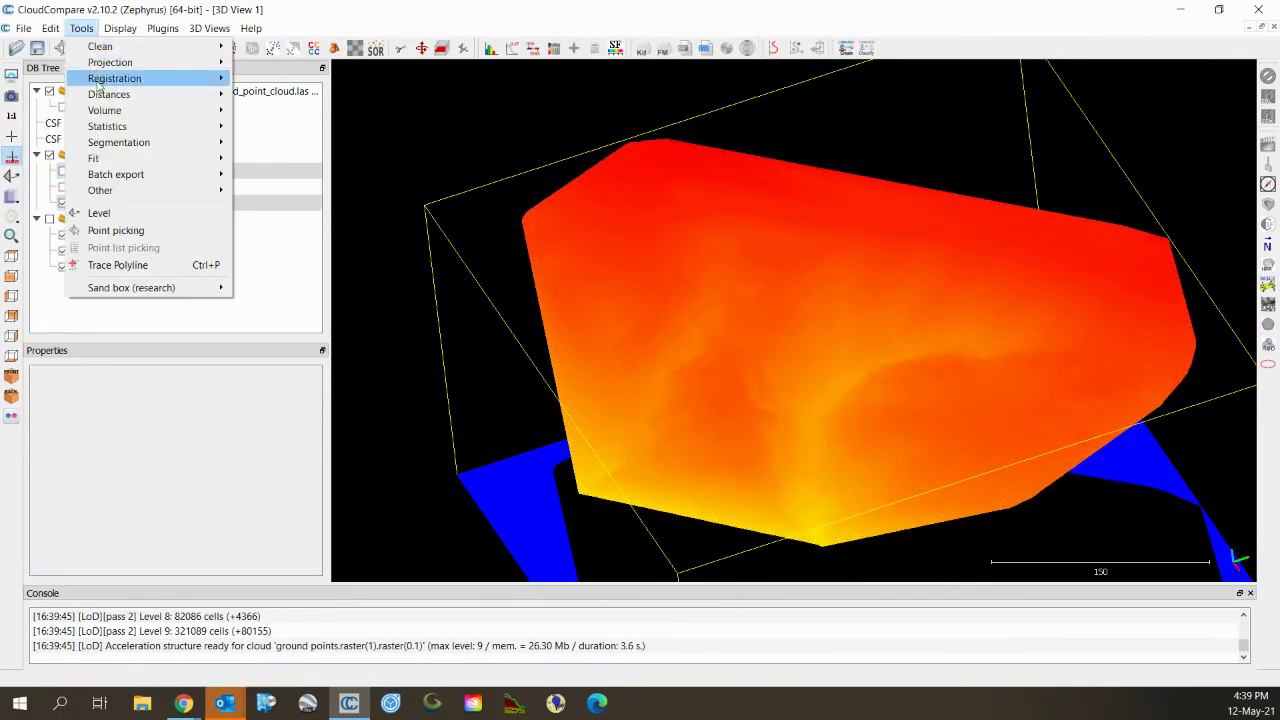
mouse_move(150, 94)
left_click(254, 96)
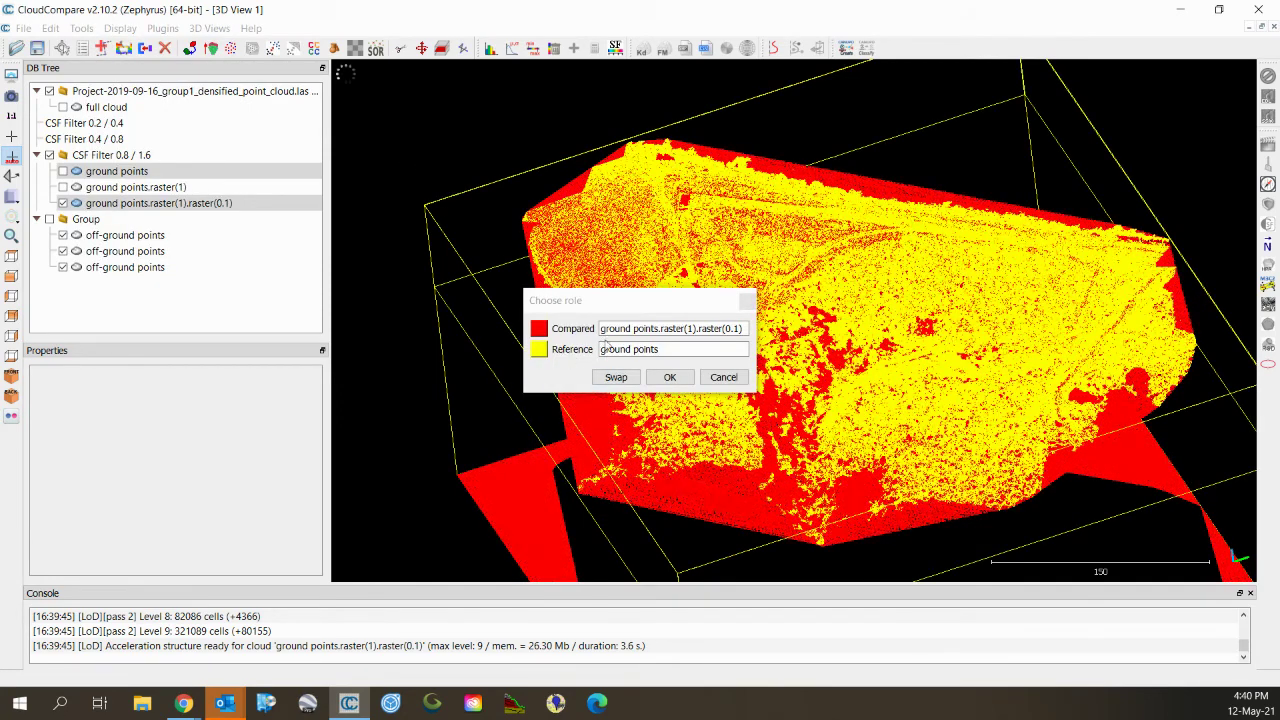
left_click(616, 377)
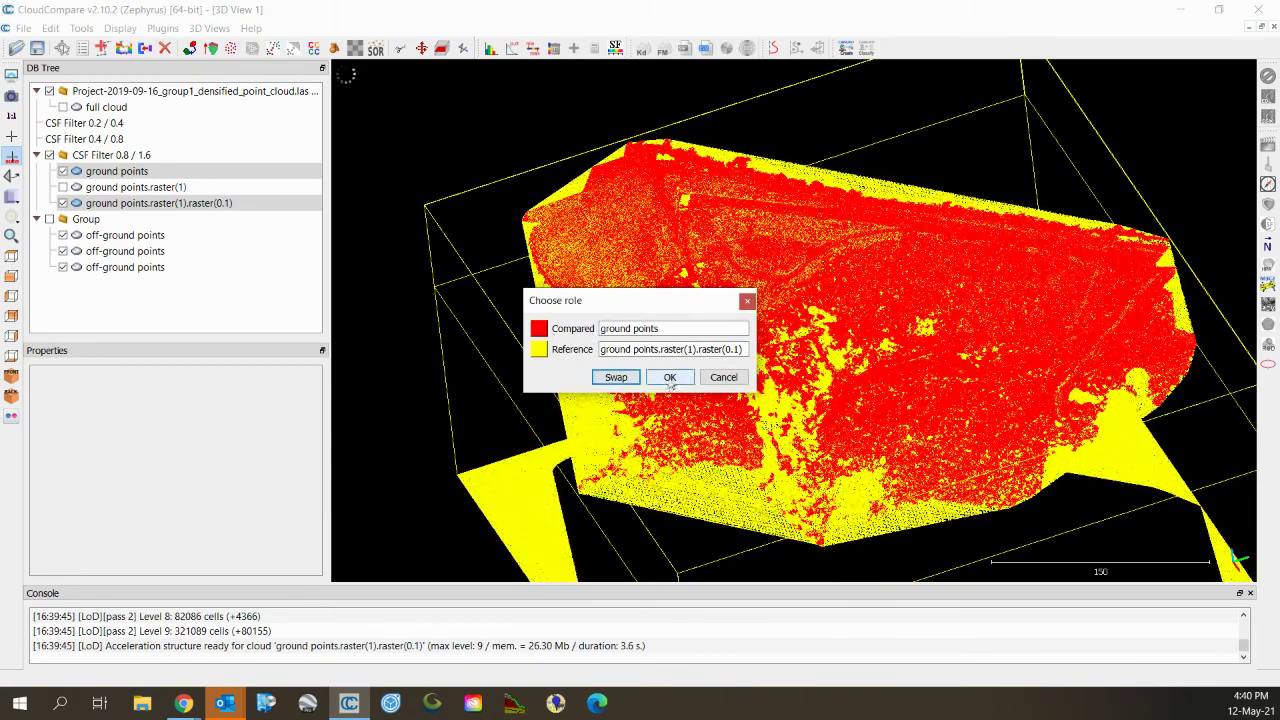
left_click(667, 377)
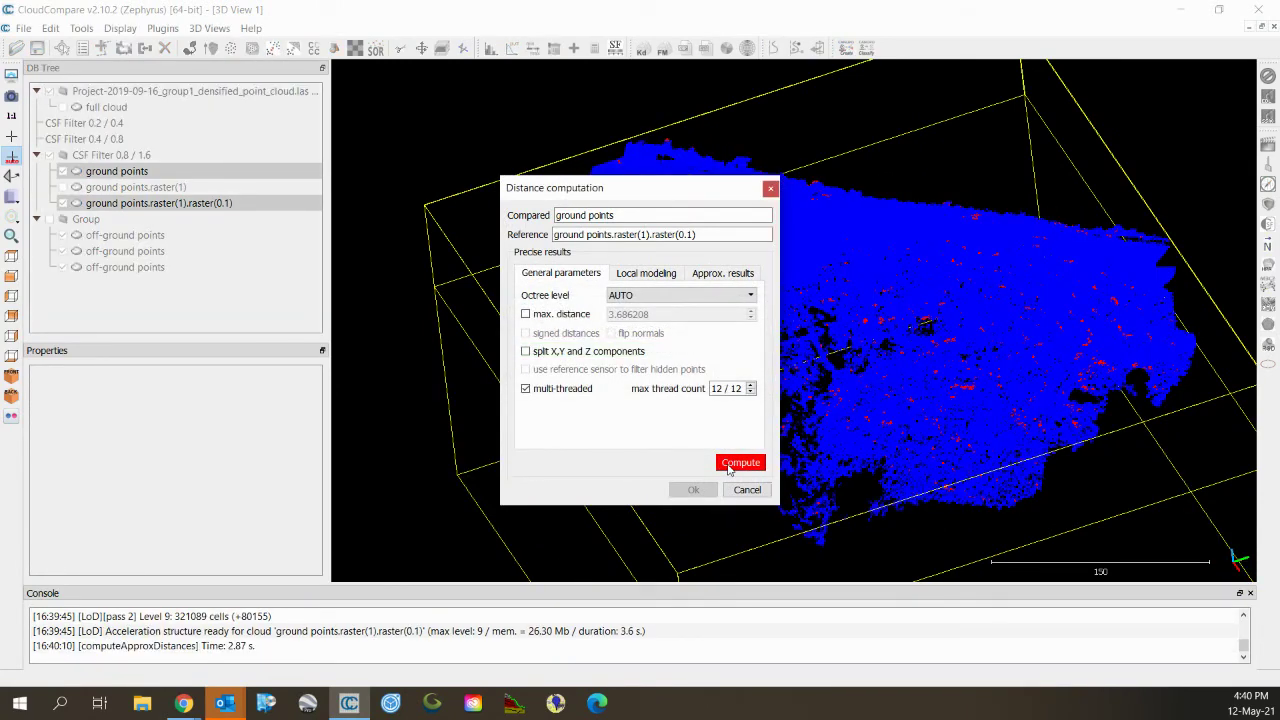
left_click(737, 463)
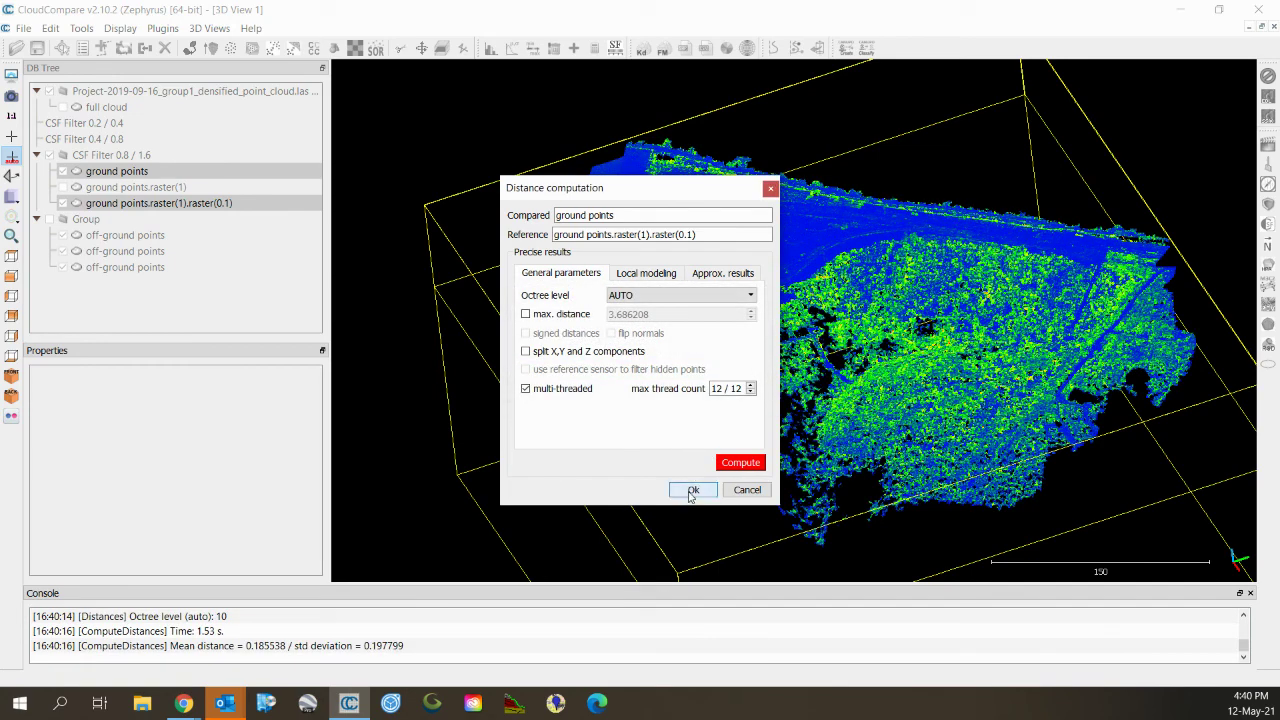
left_click(692, 490)
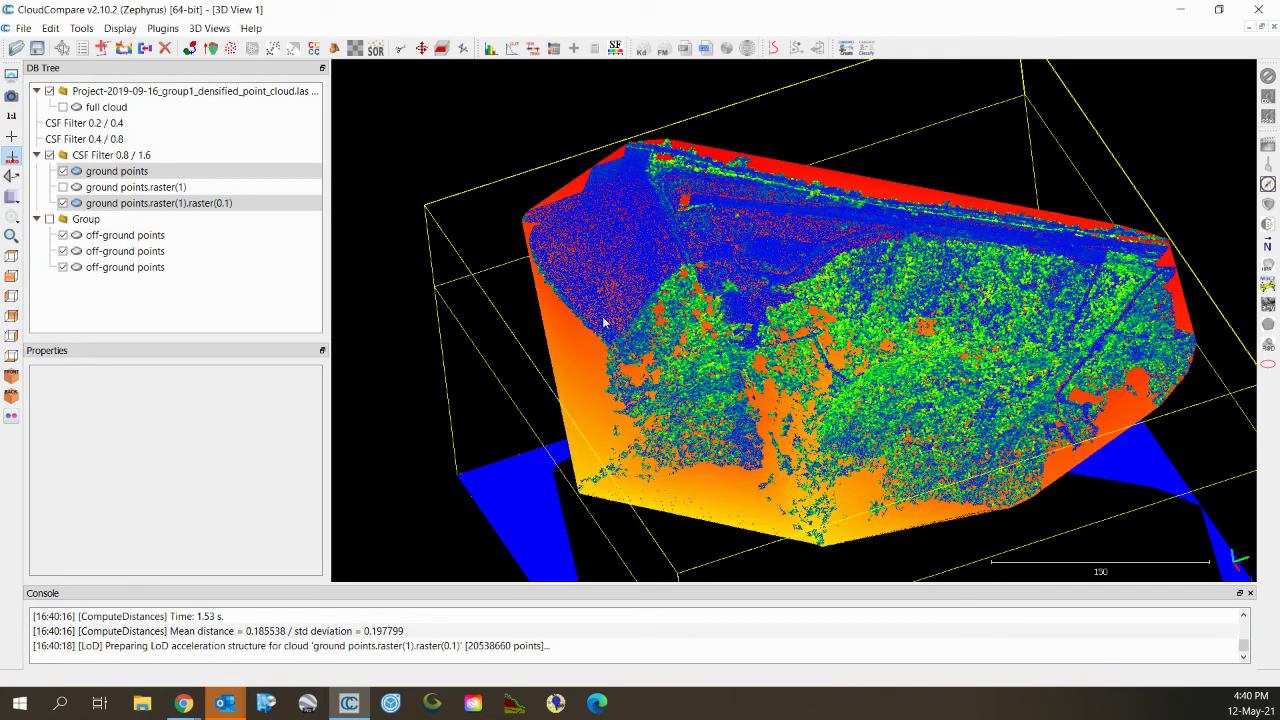
Hide the 0.1 raster cloud and lower the maximum displayed distance of the ground points cloud to about 0.42.
left_click(64, 203)
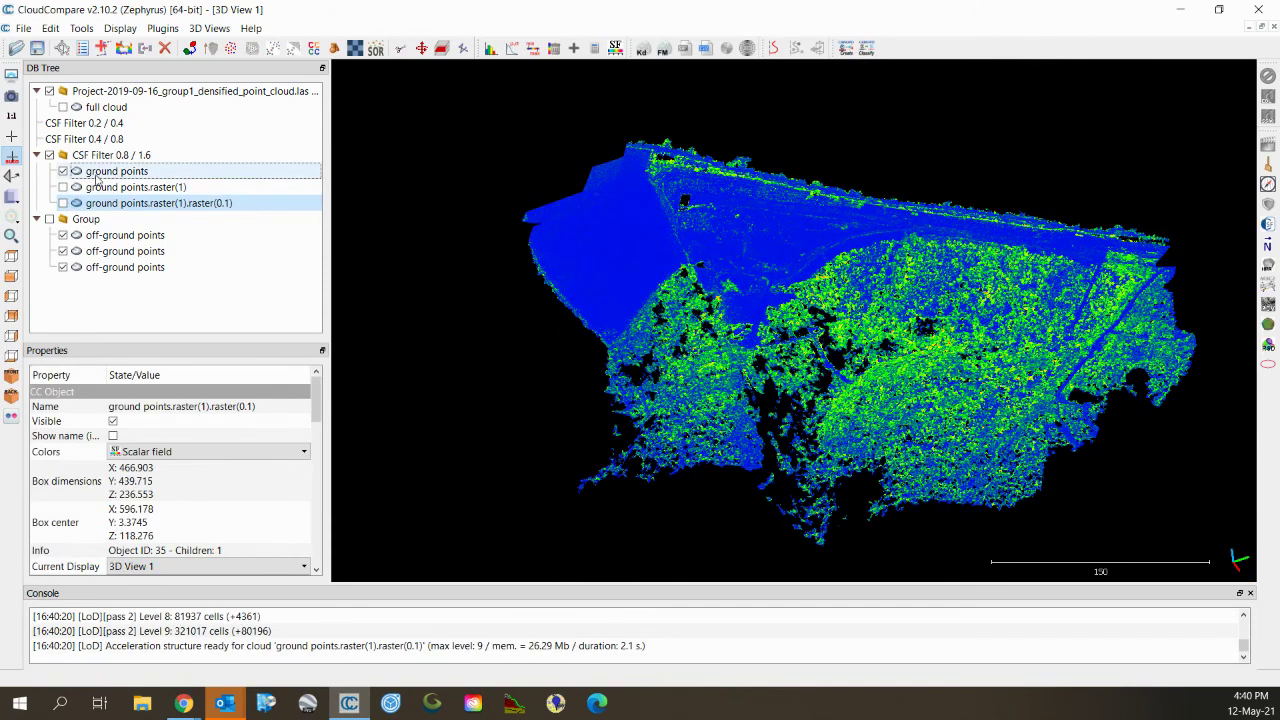
left_click(100, 173)
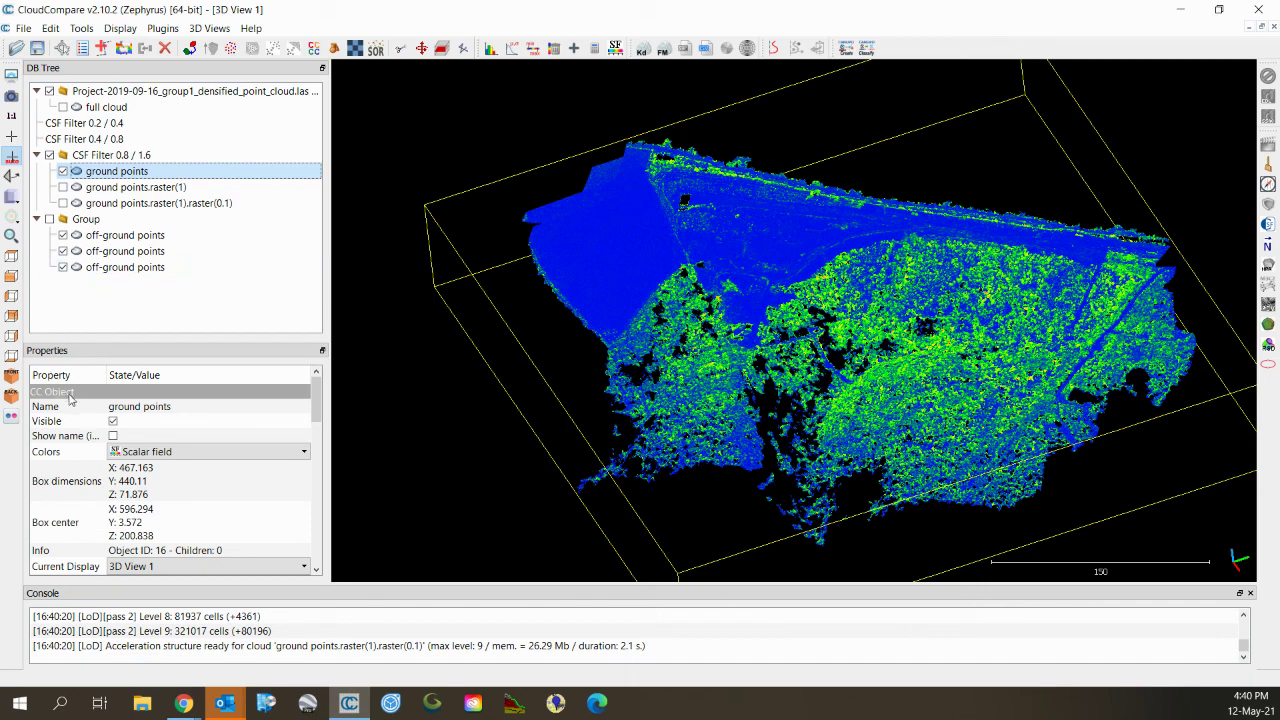
scroll(70, 398, "down", 2)
scroll(70, 398, "down", 2)
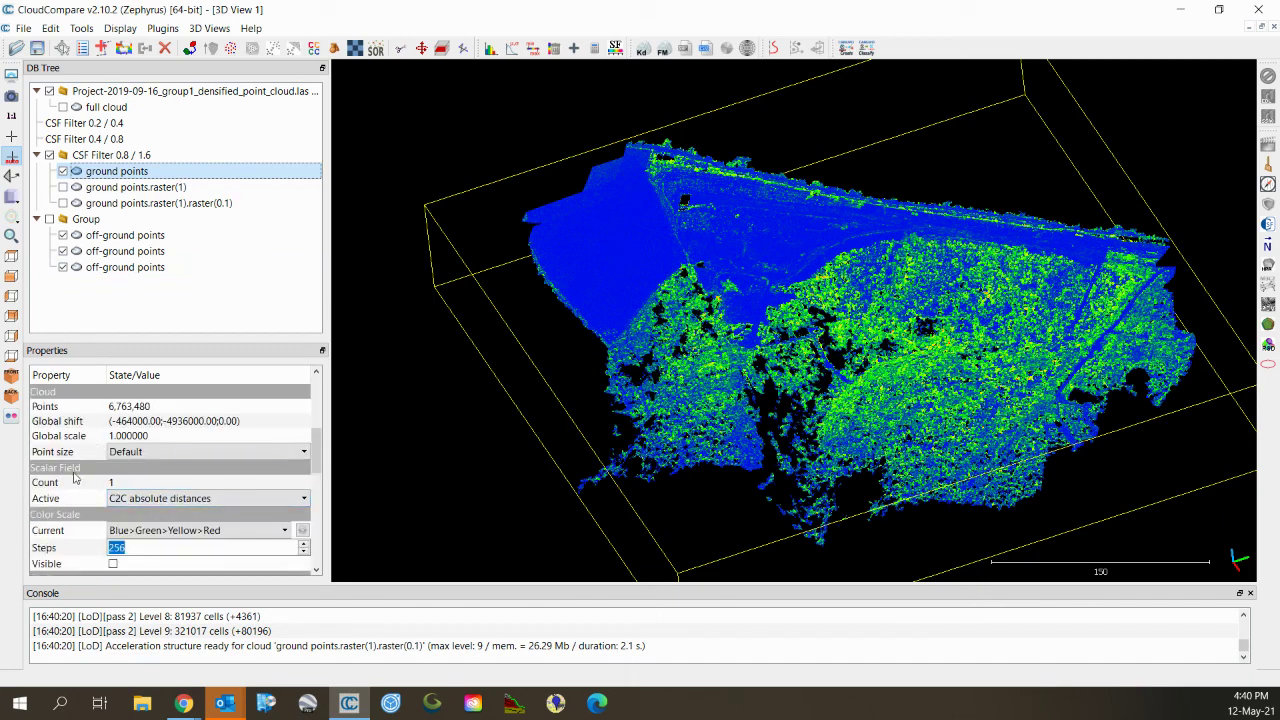
scroll(72, 478, "down", 3)
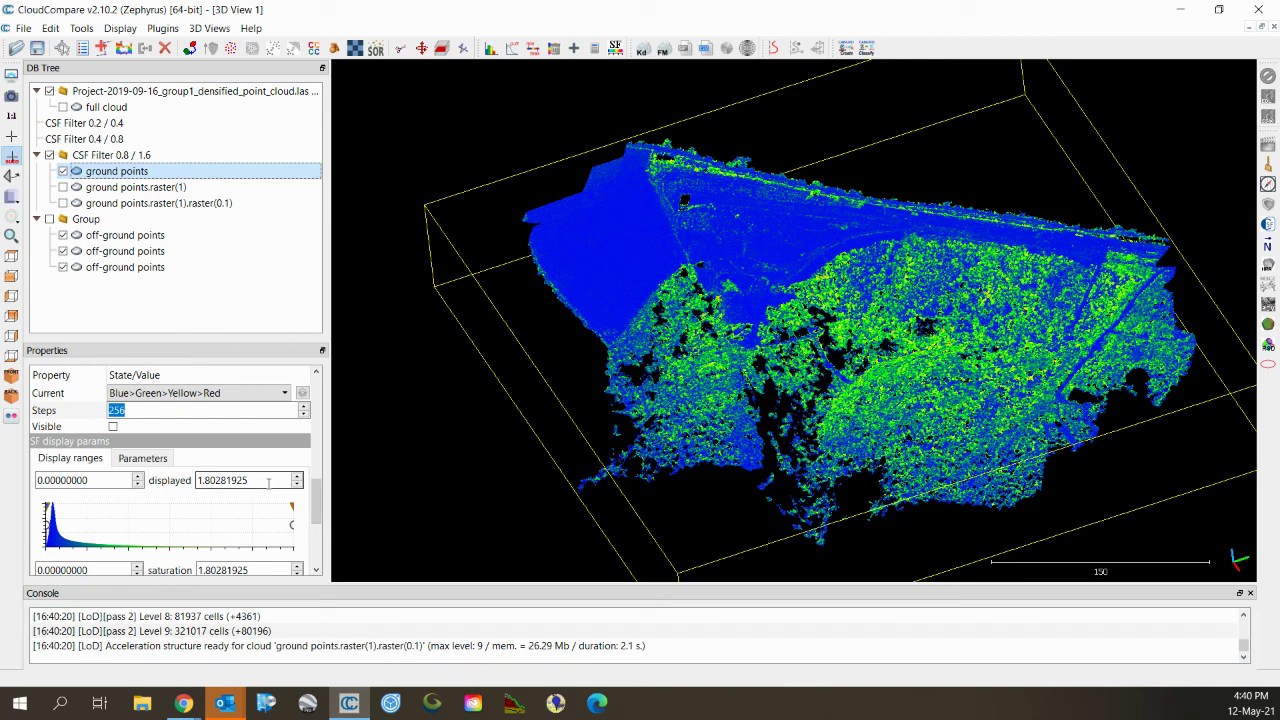
left_click_drag(292, 528, 104, 521)
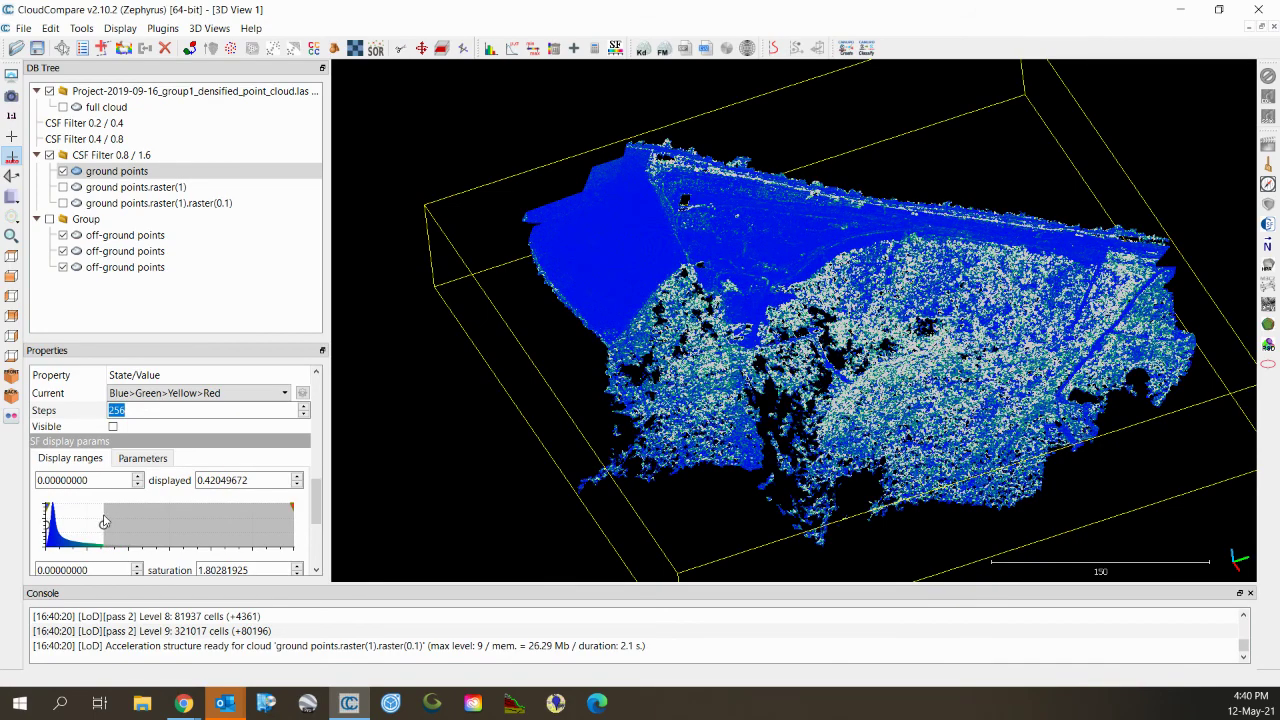
Try maximum displayed distances of about 0.09 and about 0.34 on the ground points cloud, checking the flat area.
scroll(578, 231, "up", 5)
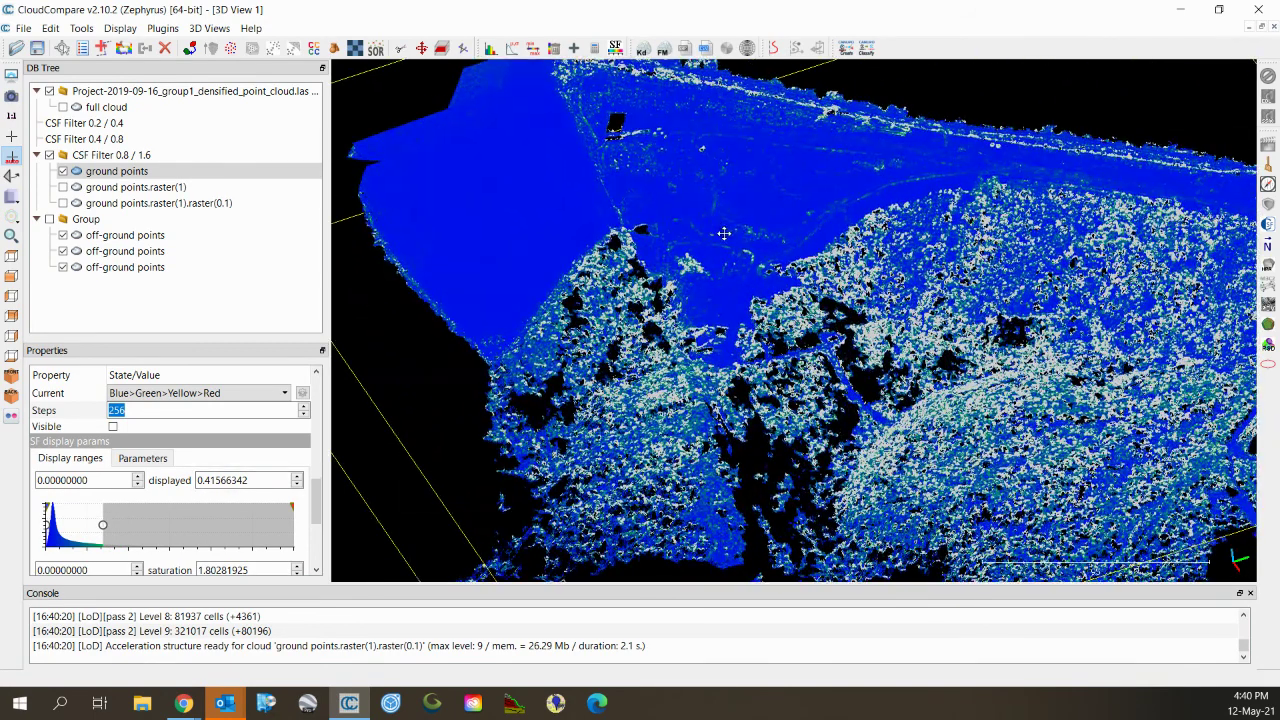
scroll(845, 245, "up", 5)
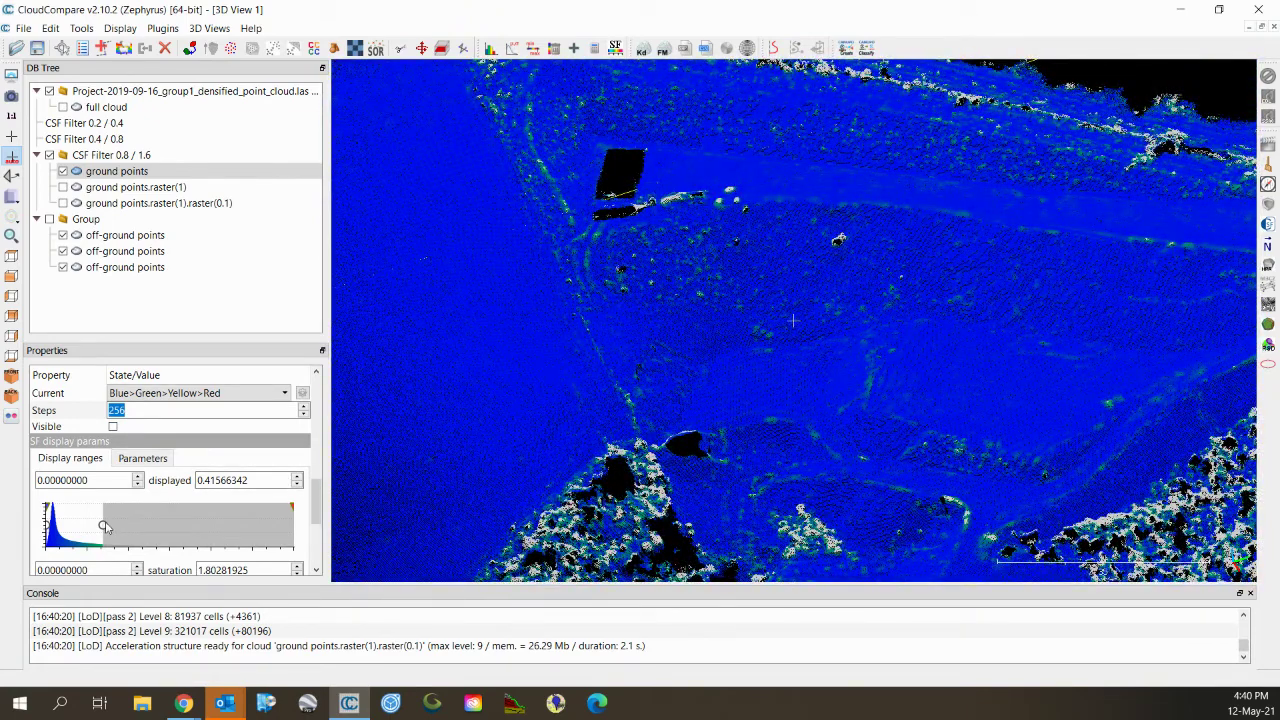
left_click_drag(104, 524, 58, 528)
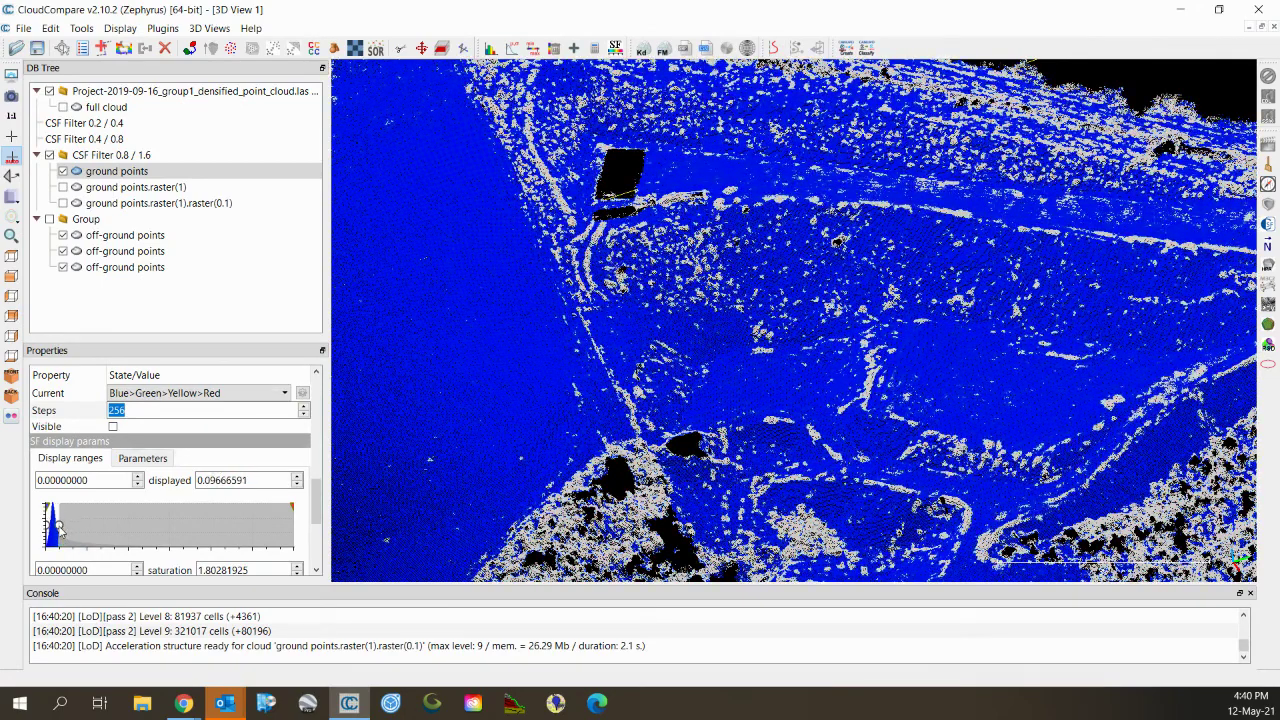
left_click_drag(58, 528, 55, 526)
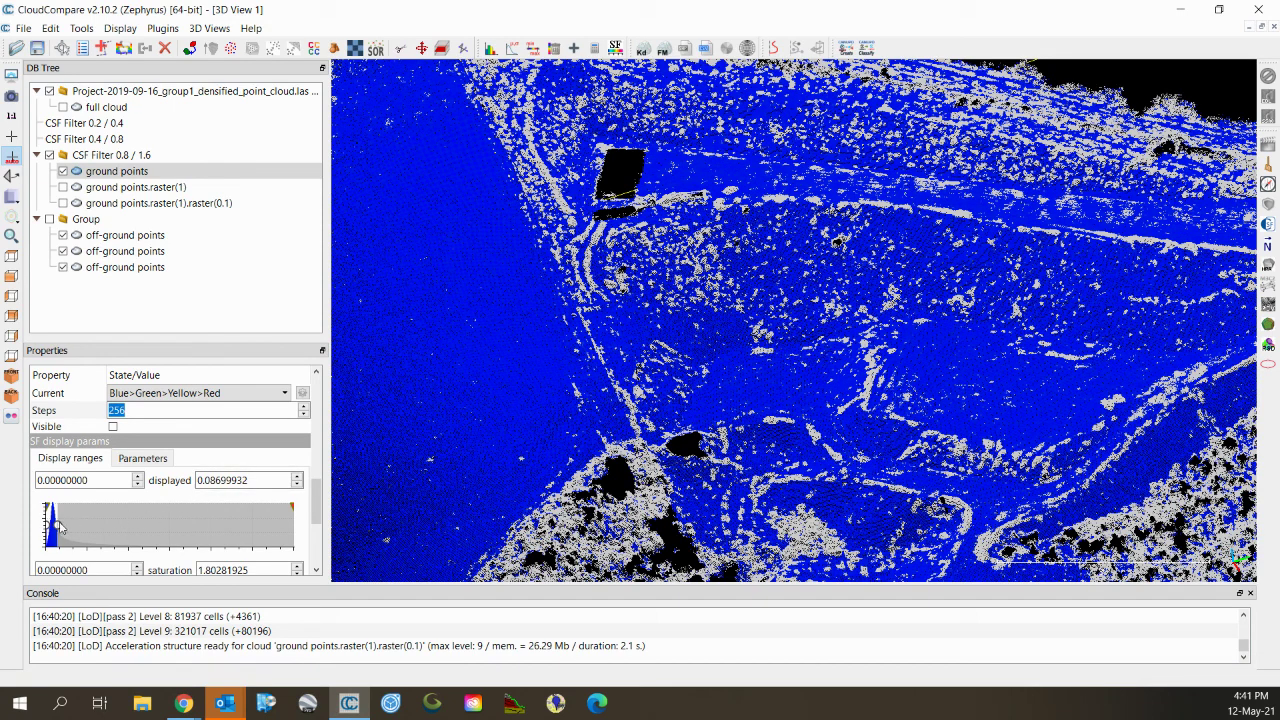
left_click_drag(57, 527, 93, 529)
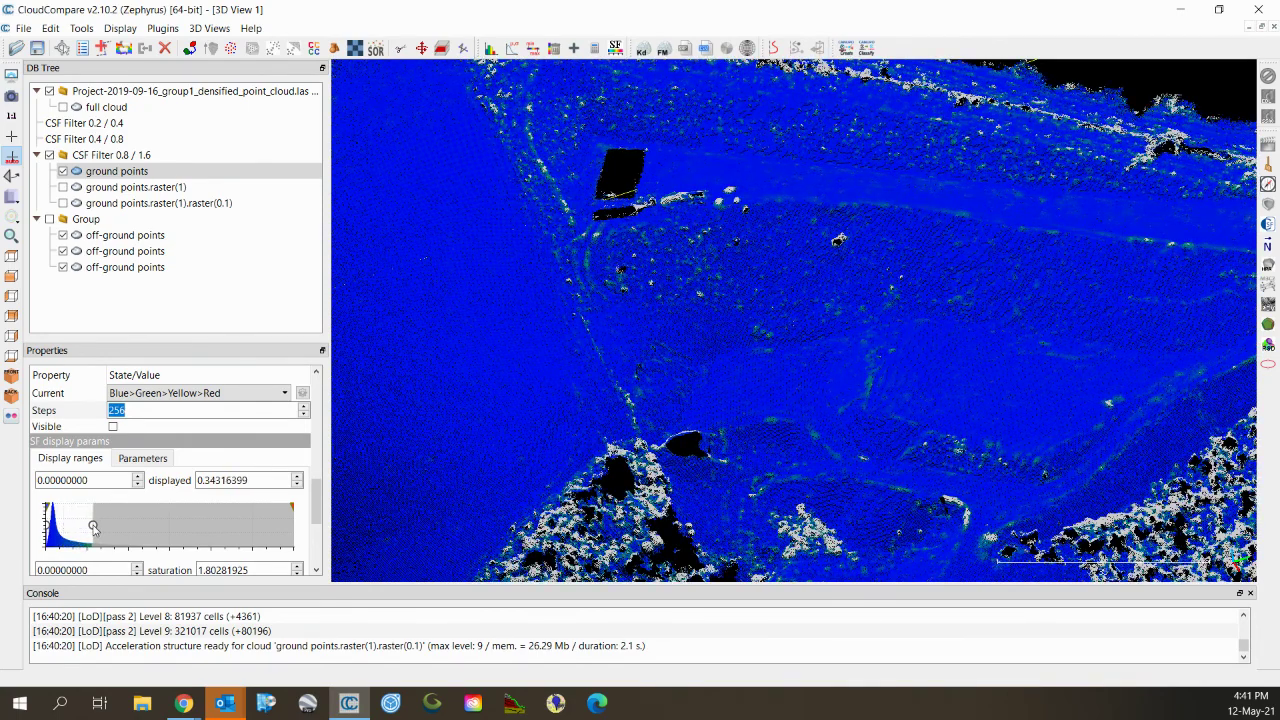
Inspect the vegetated slope and set the maximum displayed distance of the ground points cloud to 0.35.
scroll(1118, 405, "up", 8)
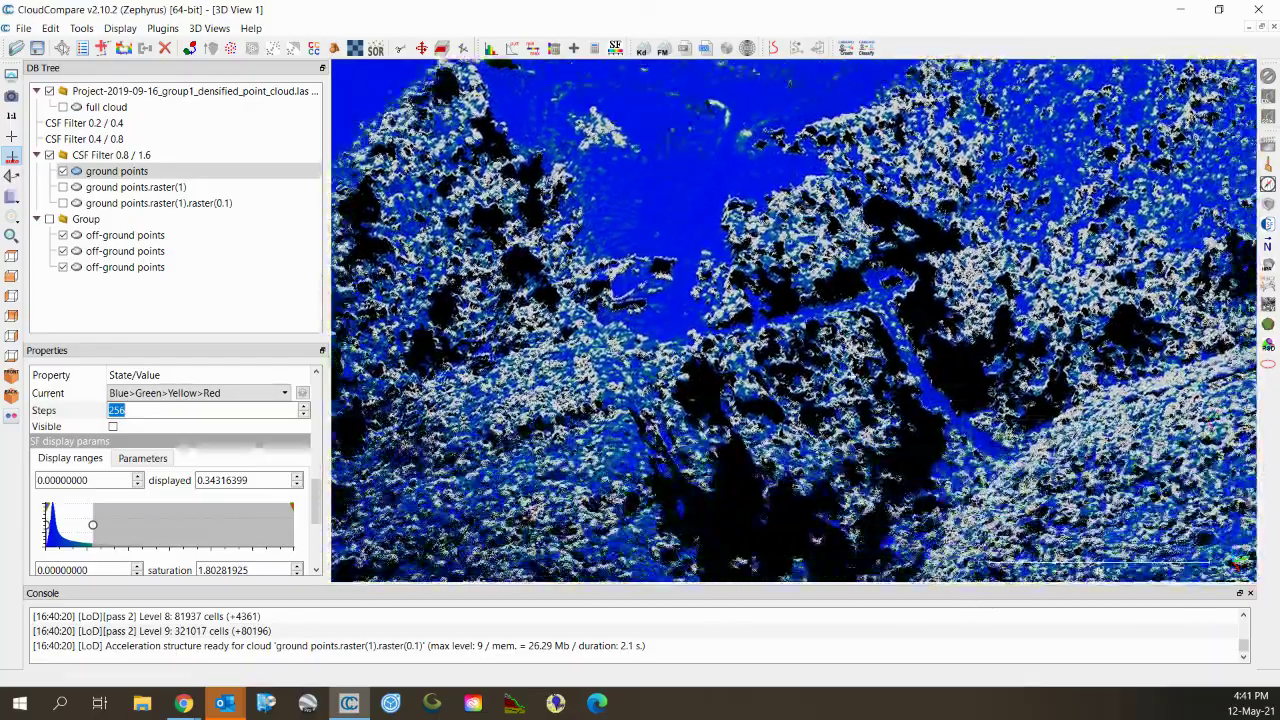
left_click_drag(613, 480, 489, 398)
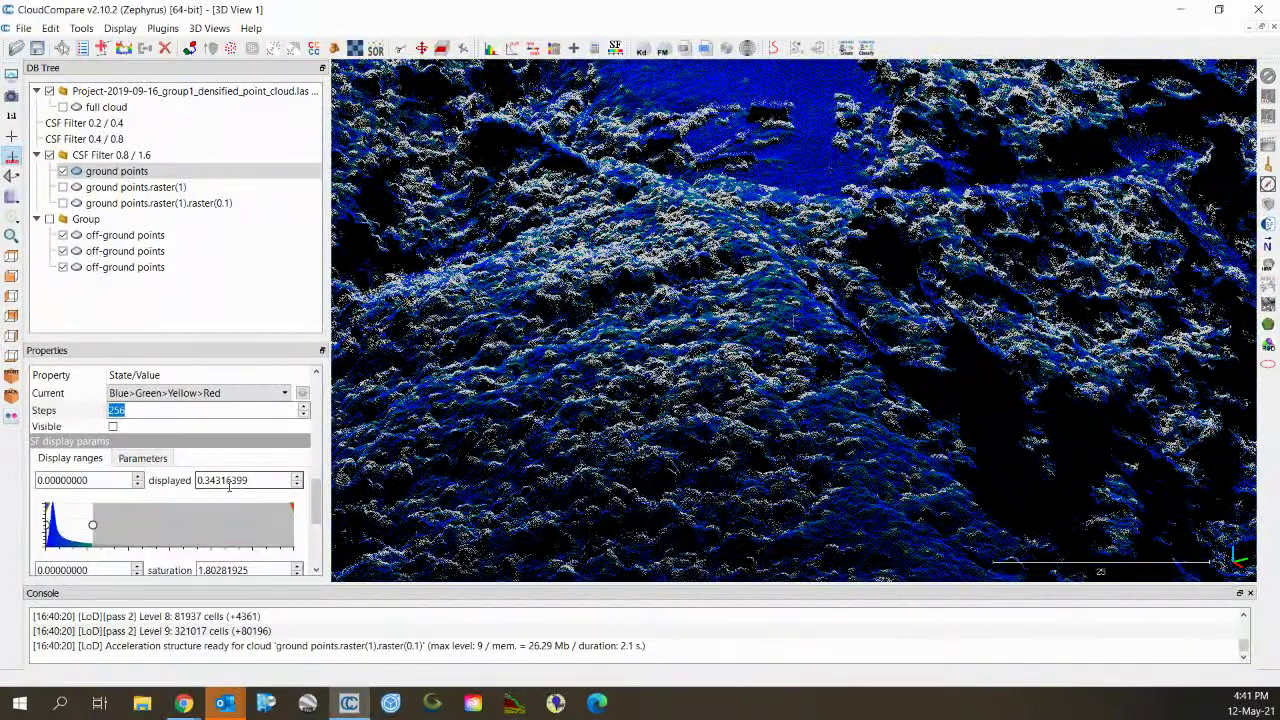
double_click(265, 480)
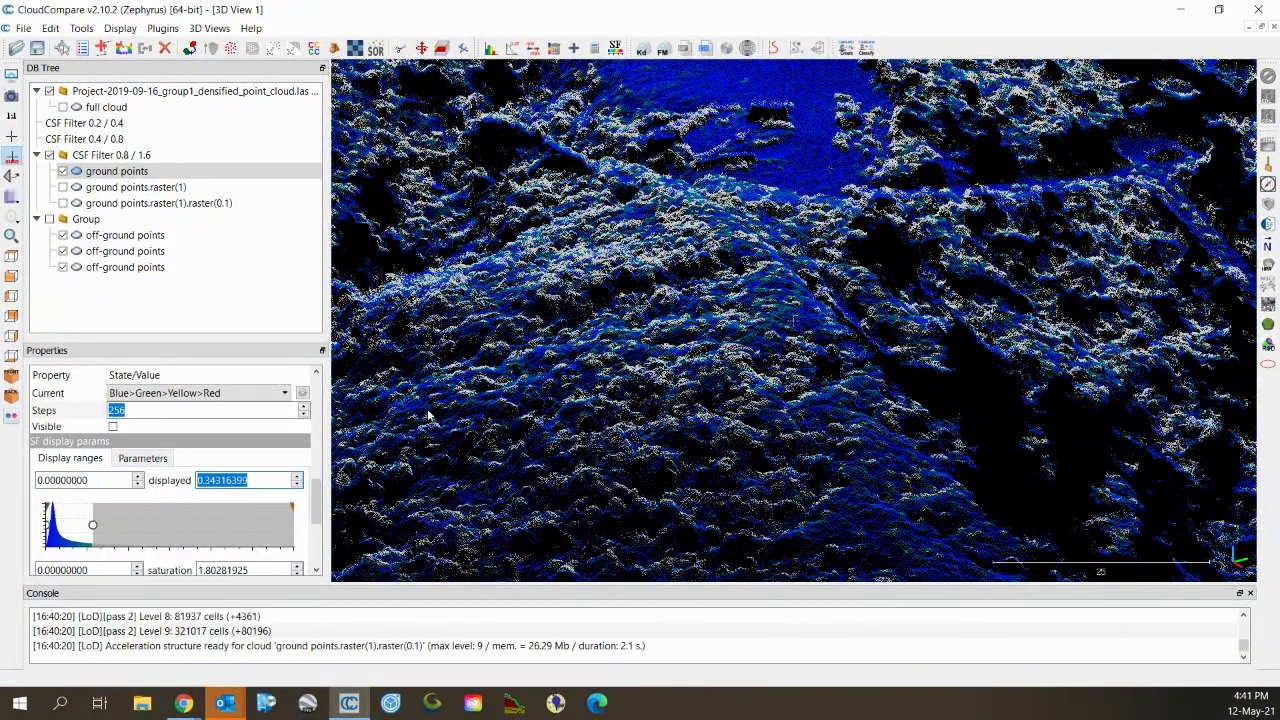
type("0.35")
key("Tab")
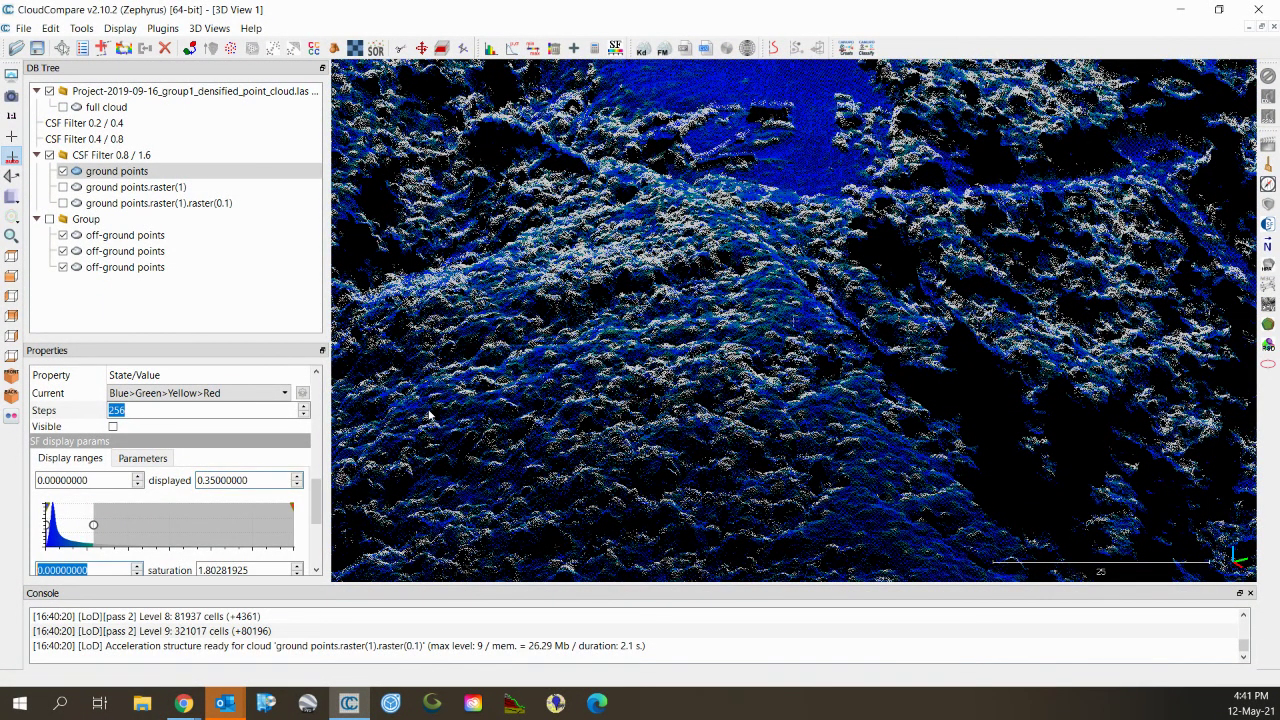
Split the ground points cloud with Filter By Value, using the distance range from 0 to 0.35.
left_click_drag(567, 337, 620, 333)
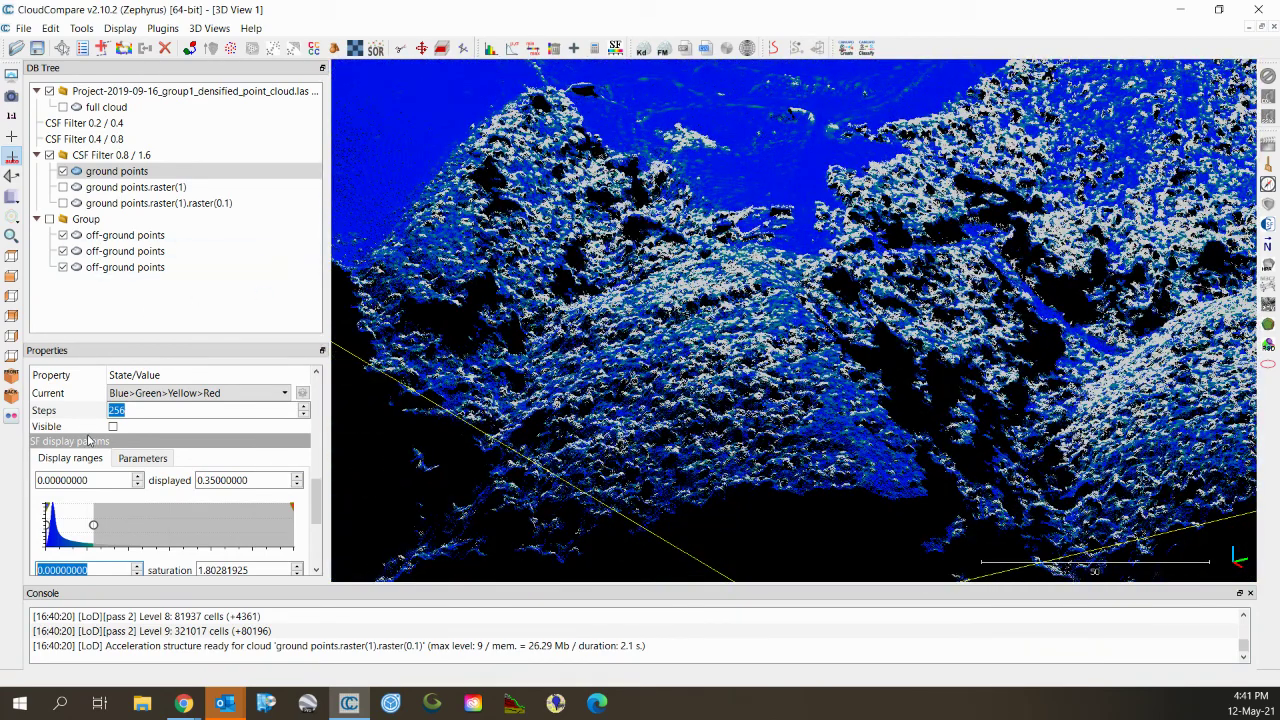
left_click(50, 28)
mouse_move(87, 176)
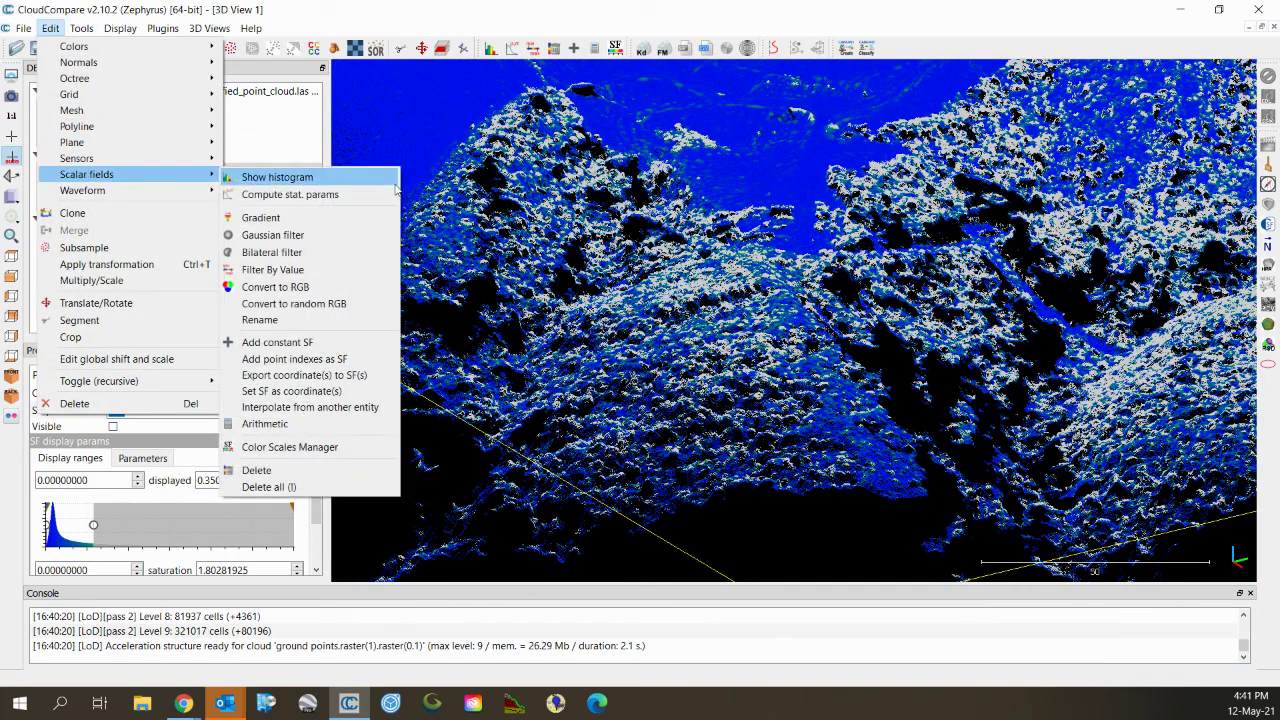
left_click(310, 273)
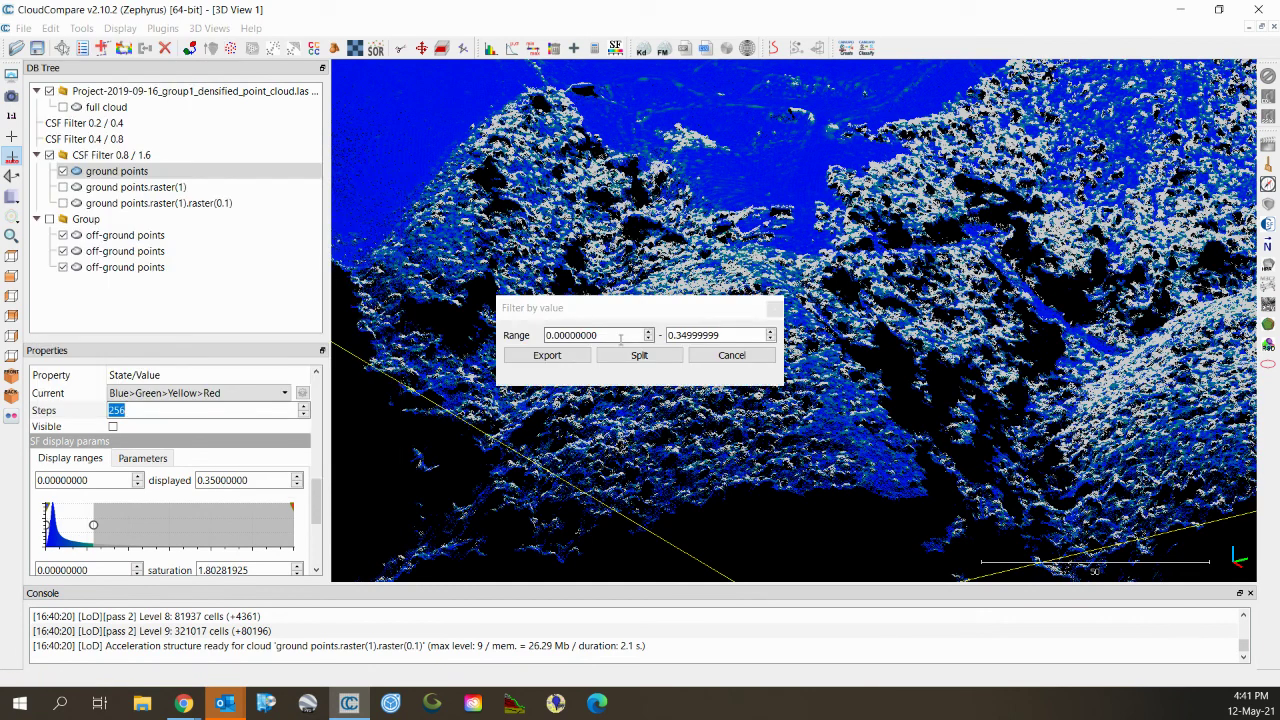
left_click(640, 358)
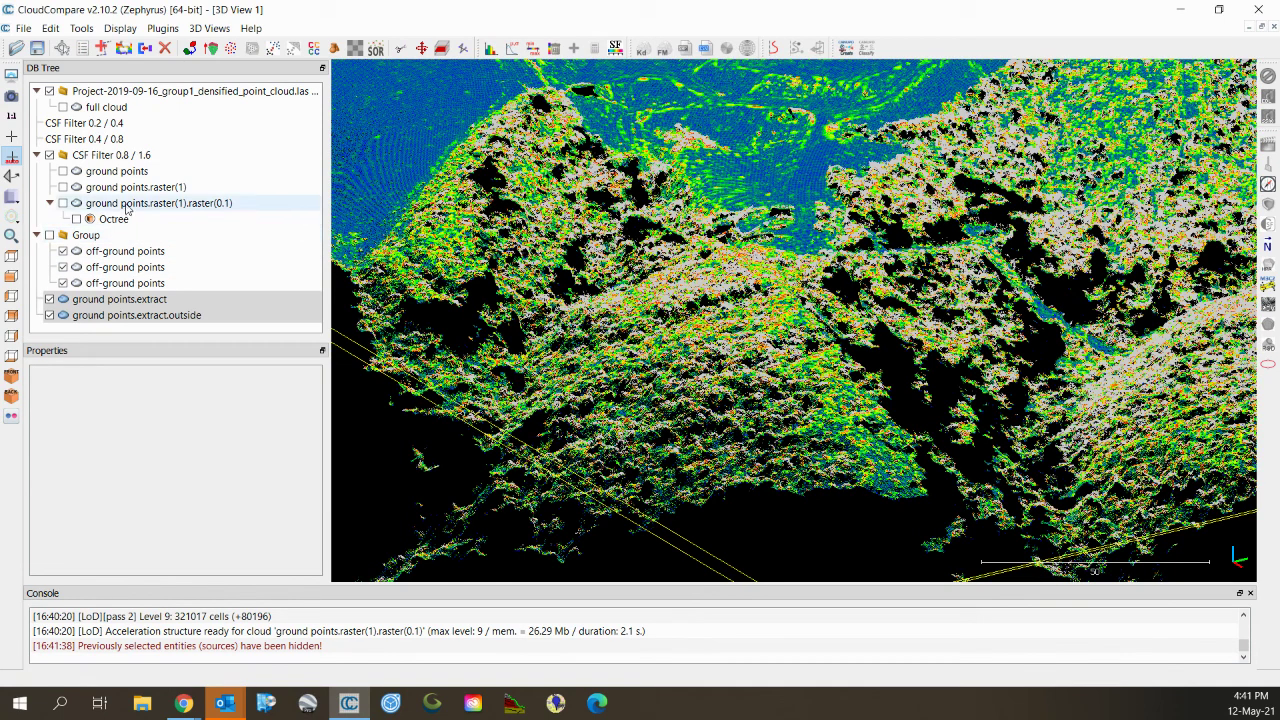
Hide the ground points.extract cloud and examine the separated ground points.extract.outside points on the vegetated slope.
left_click(128, 173)
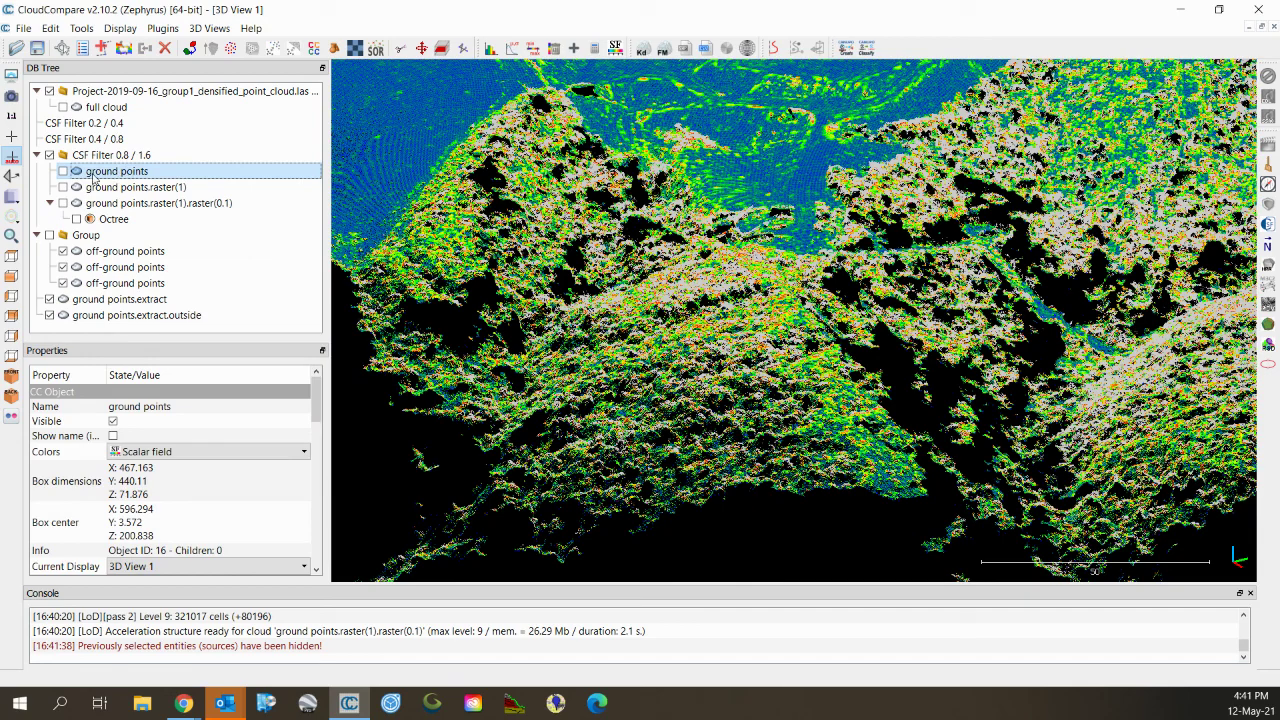
left_click(92, 302)
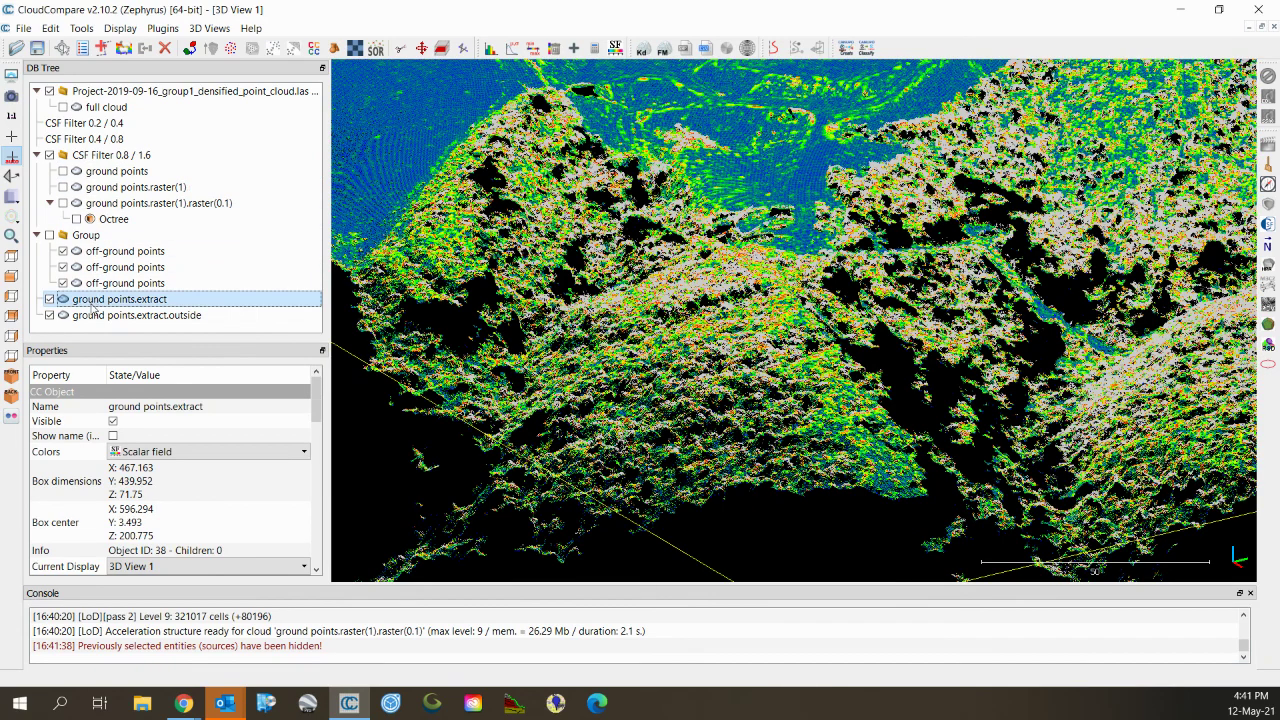
left_click(94, 316)
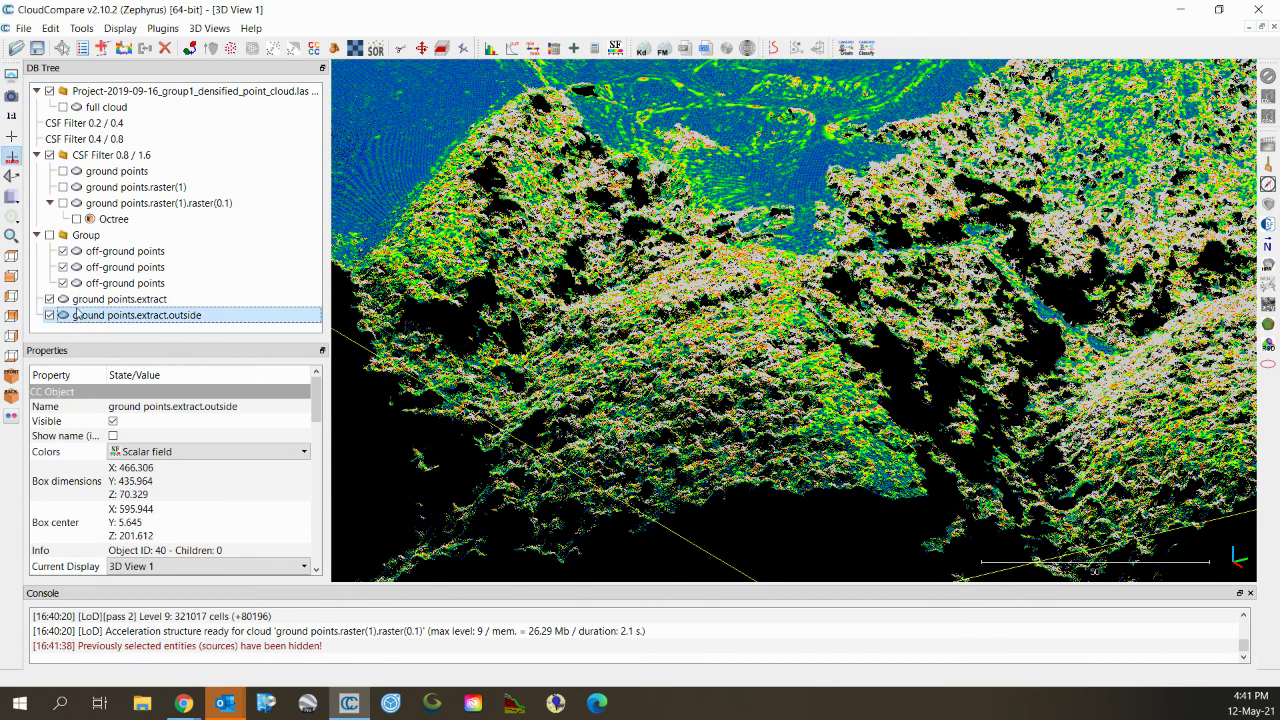
left_click(49, 300)
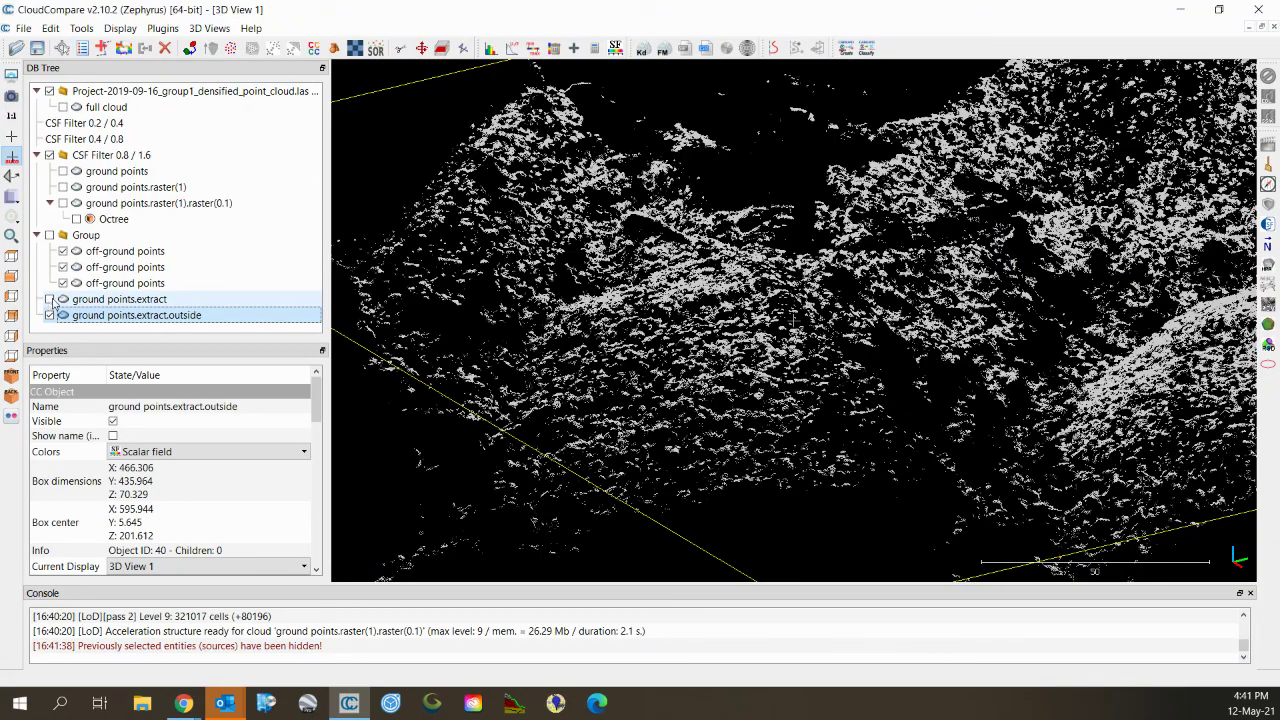
left_click_drag(656, 356, 612, 490)
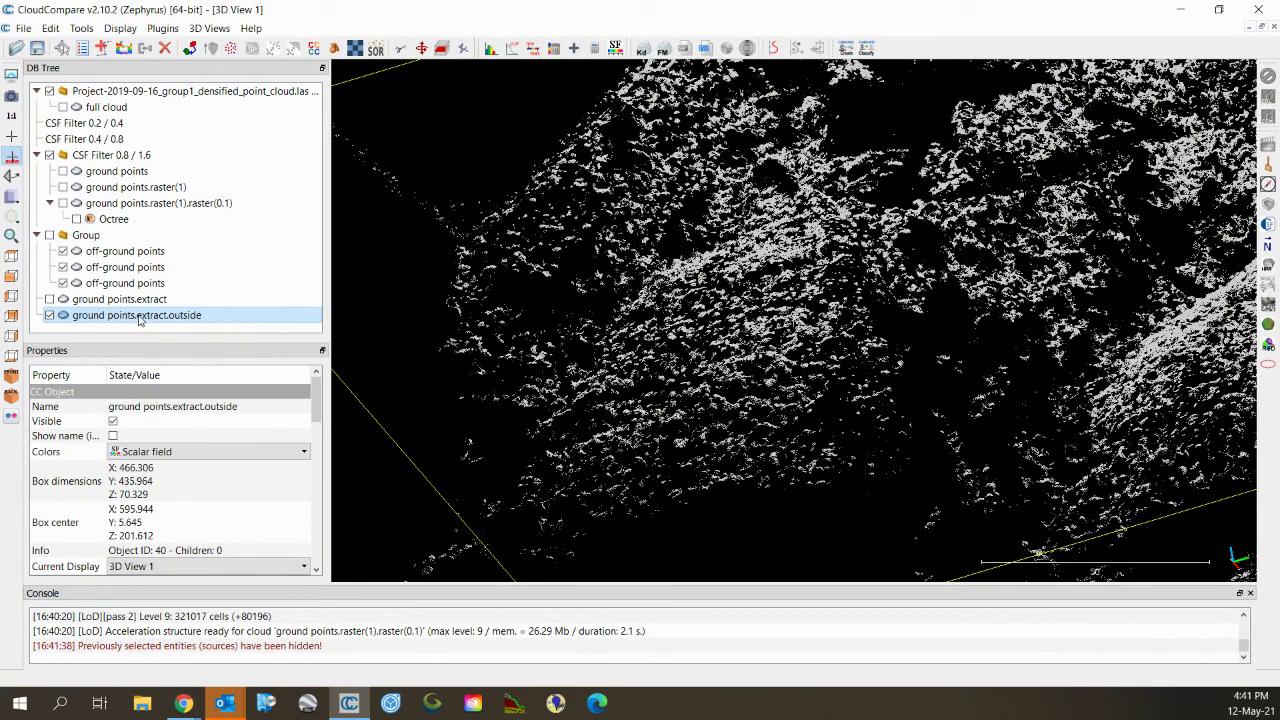
Move the ground points.extract.outside cloud into the group of off-ground points and rename that group "off ground".
left_click_drag(140, 318, 100, 250)
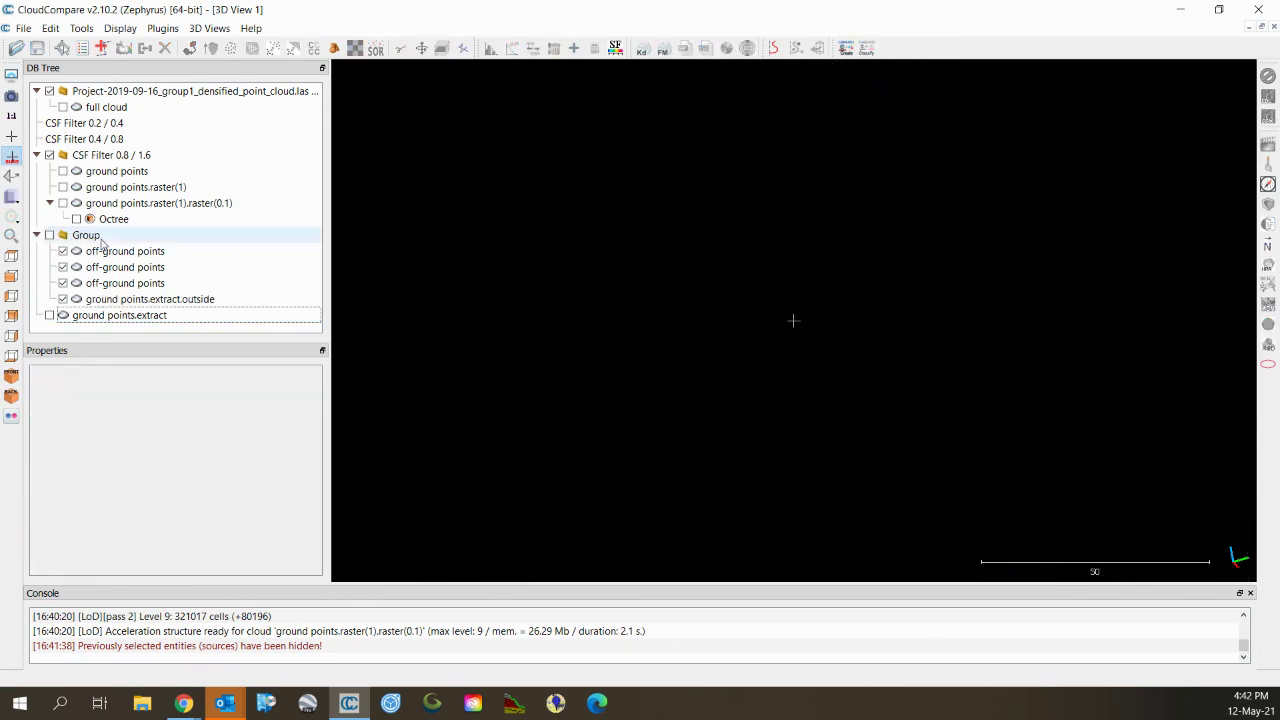
double_click(97, 236)
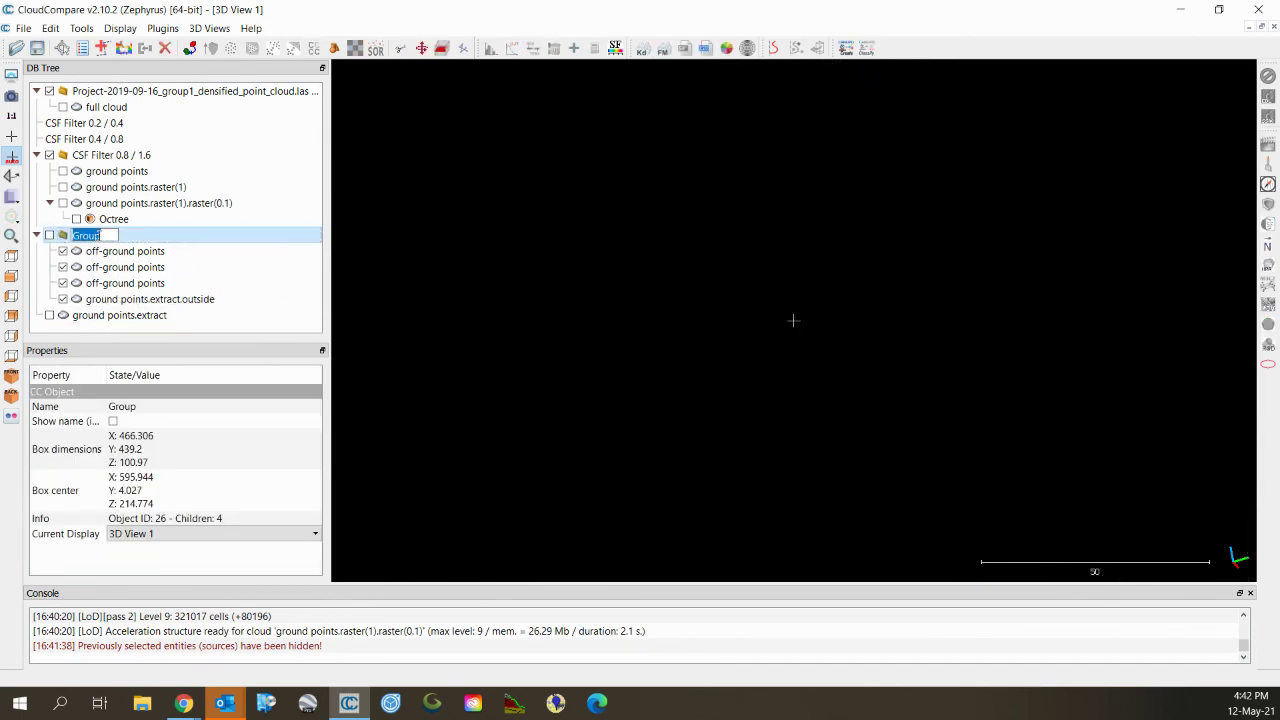
type("off g")
key("Return")
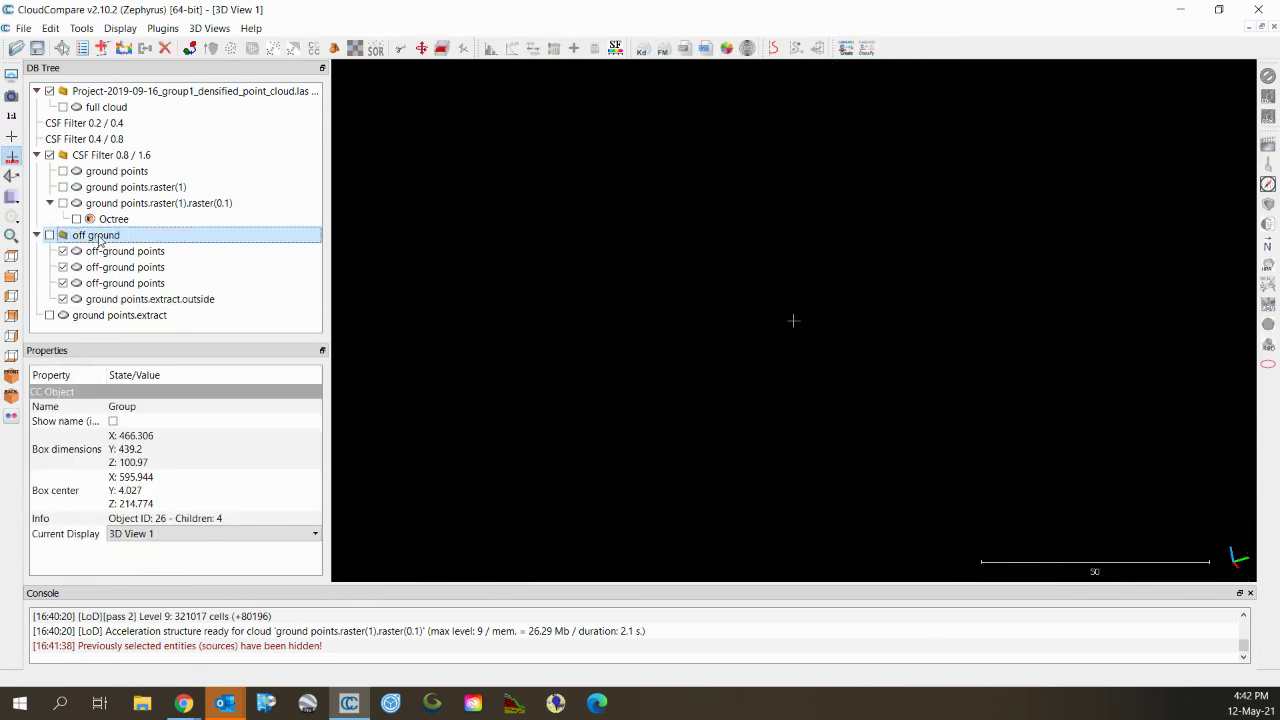
Delete the original ground points cloud from the CSF Filter 0.8 / 1.6 group.
left_click(116, 172)
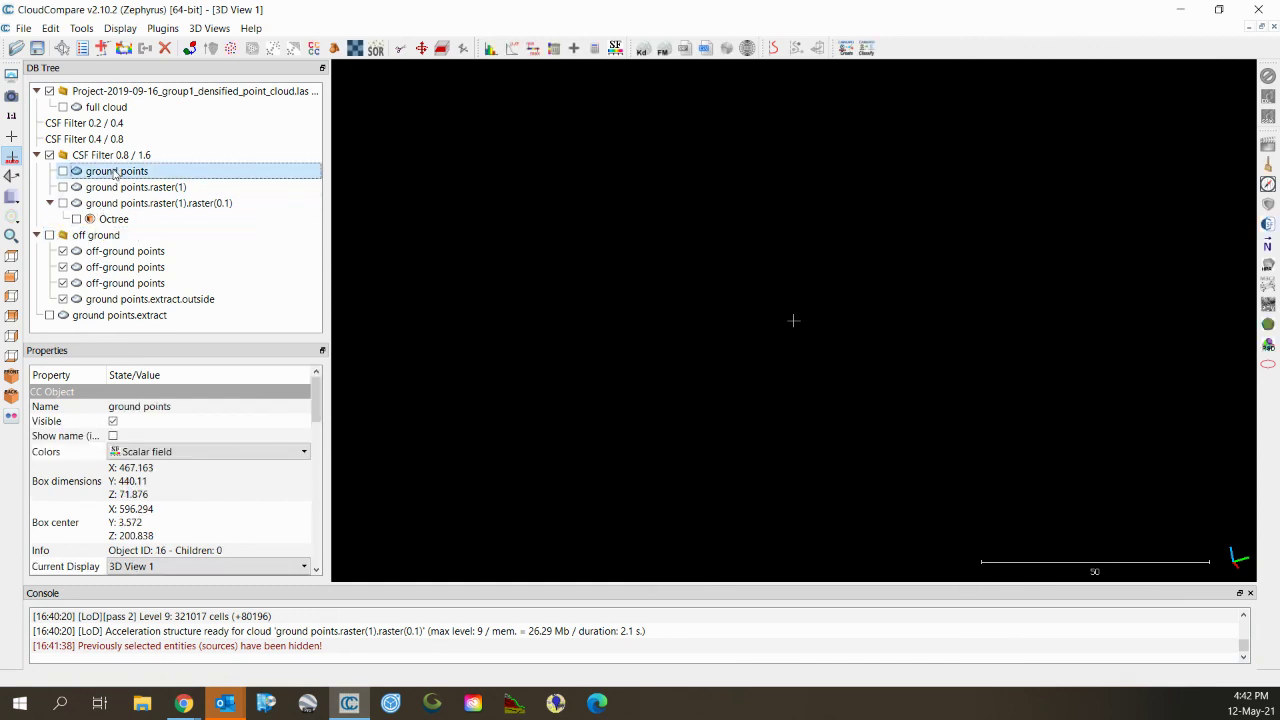
left_click(101, 316)
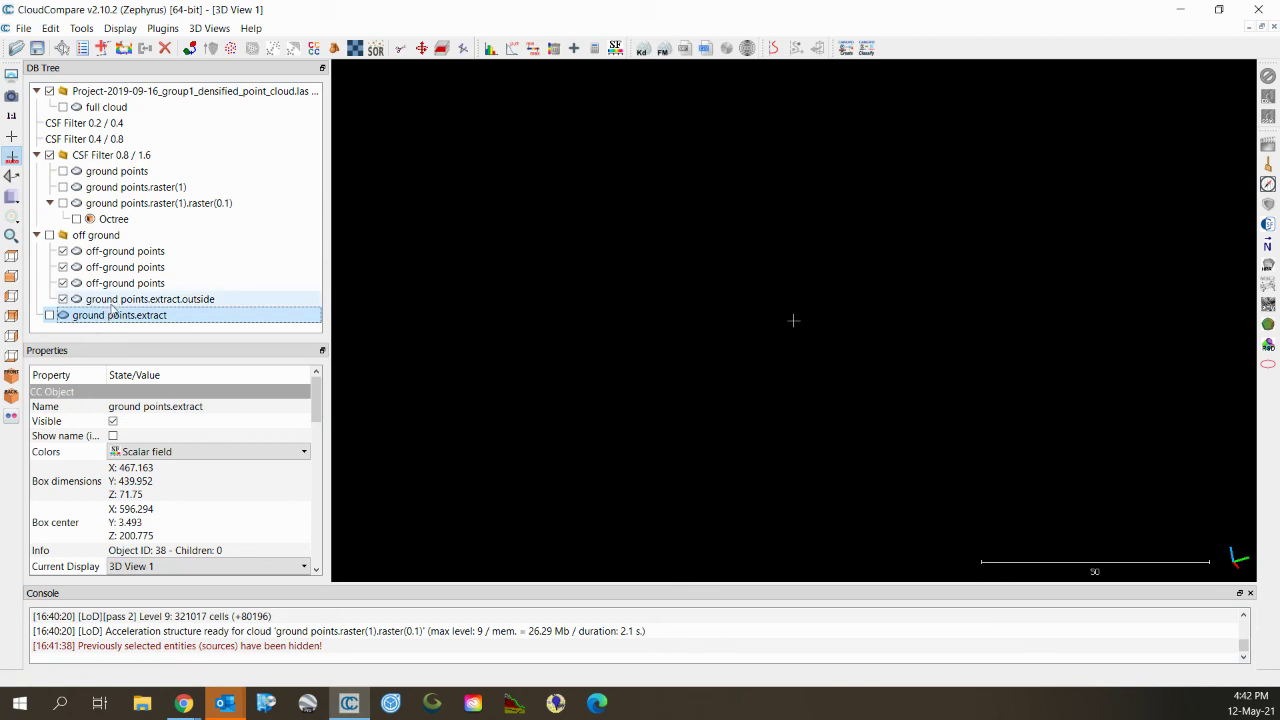
left_click(116, 172)
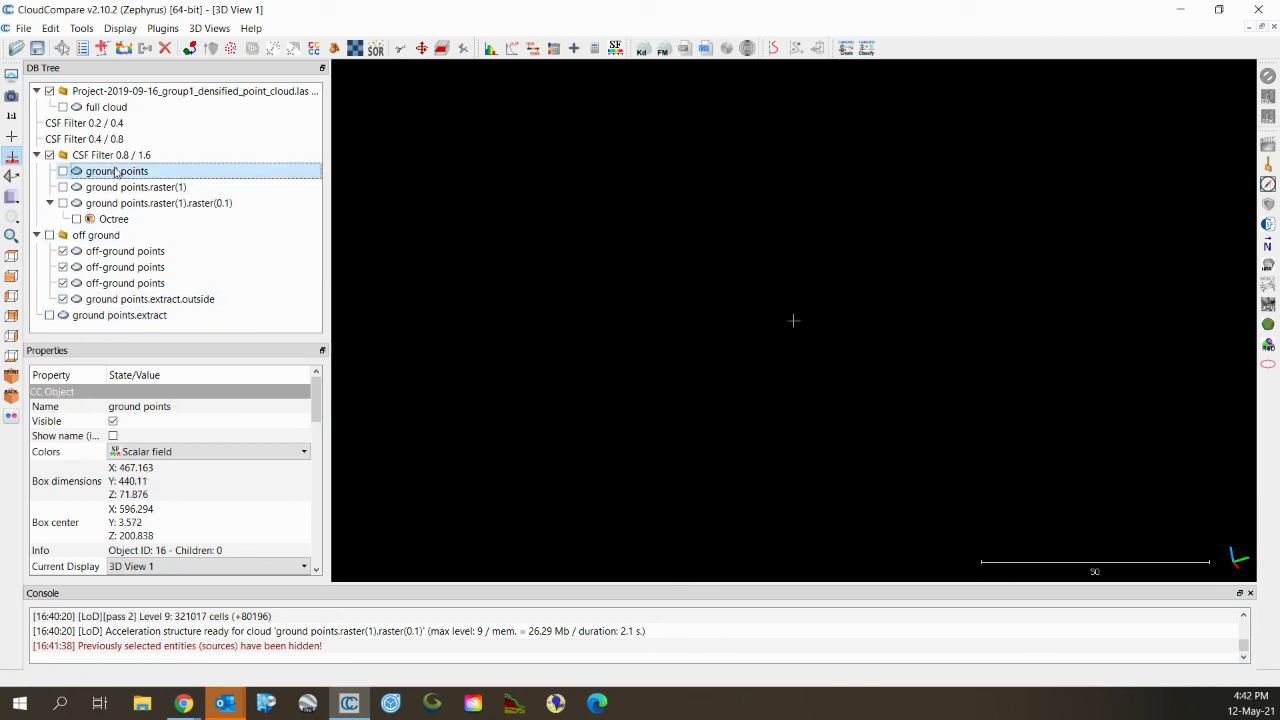
key("Delete")
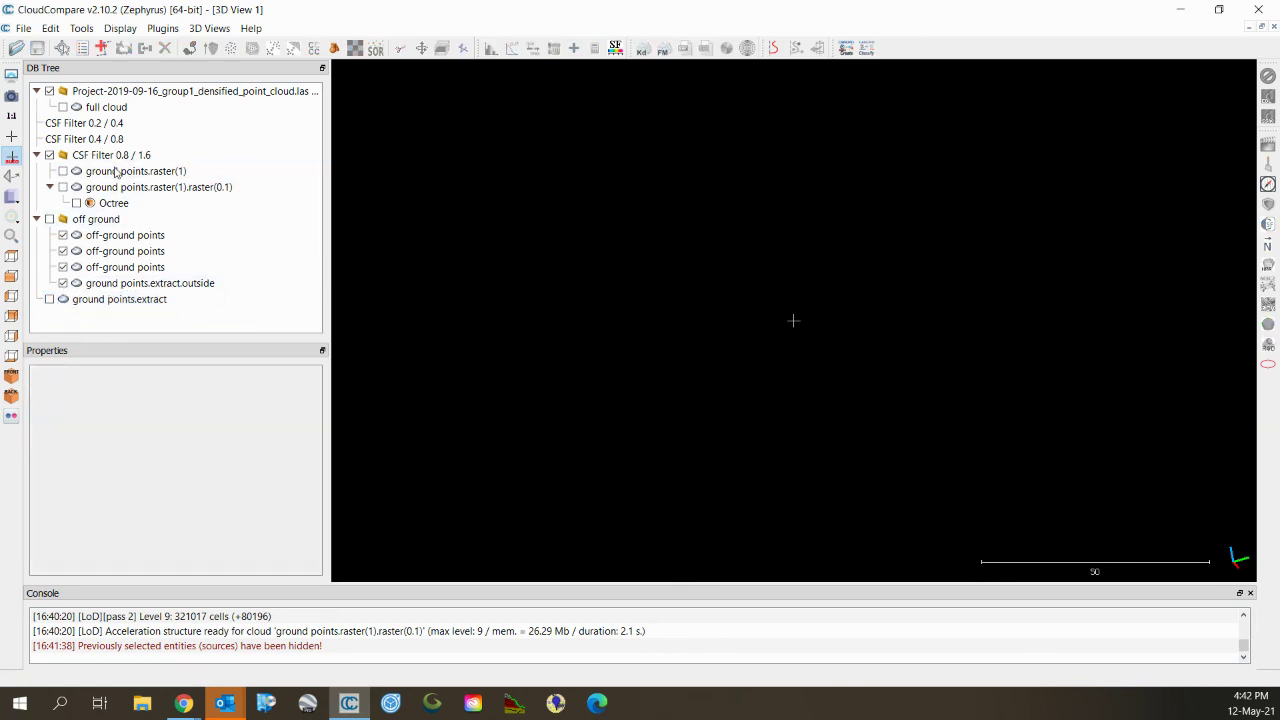
Show the ground points.extract cloud and set its colors to RGB.
left_click(49, 300)
left_click(96, 302)
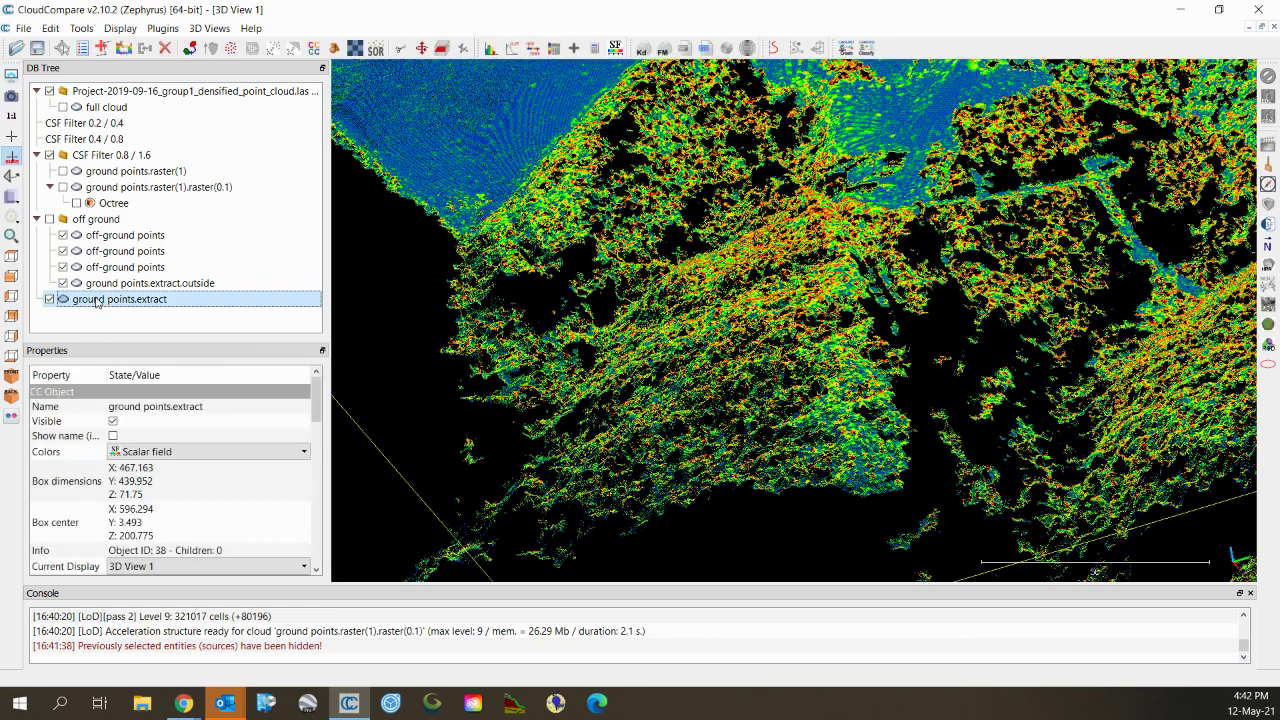
left_click(134, 449)
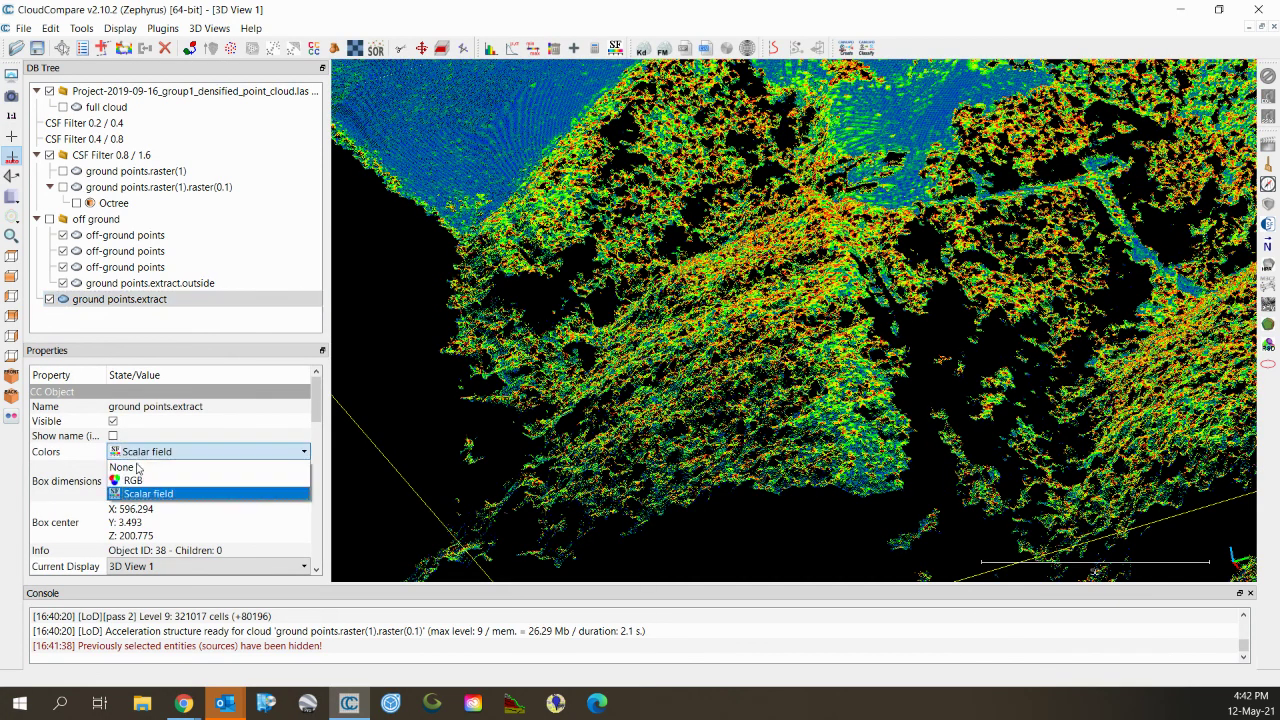
left_click(137, 479)
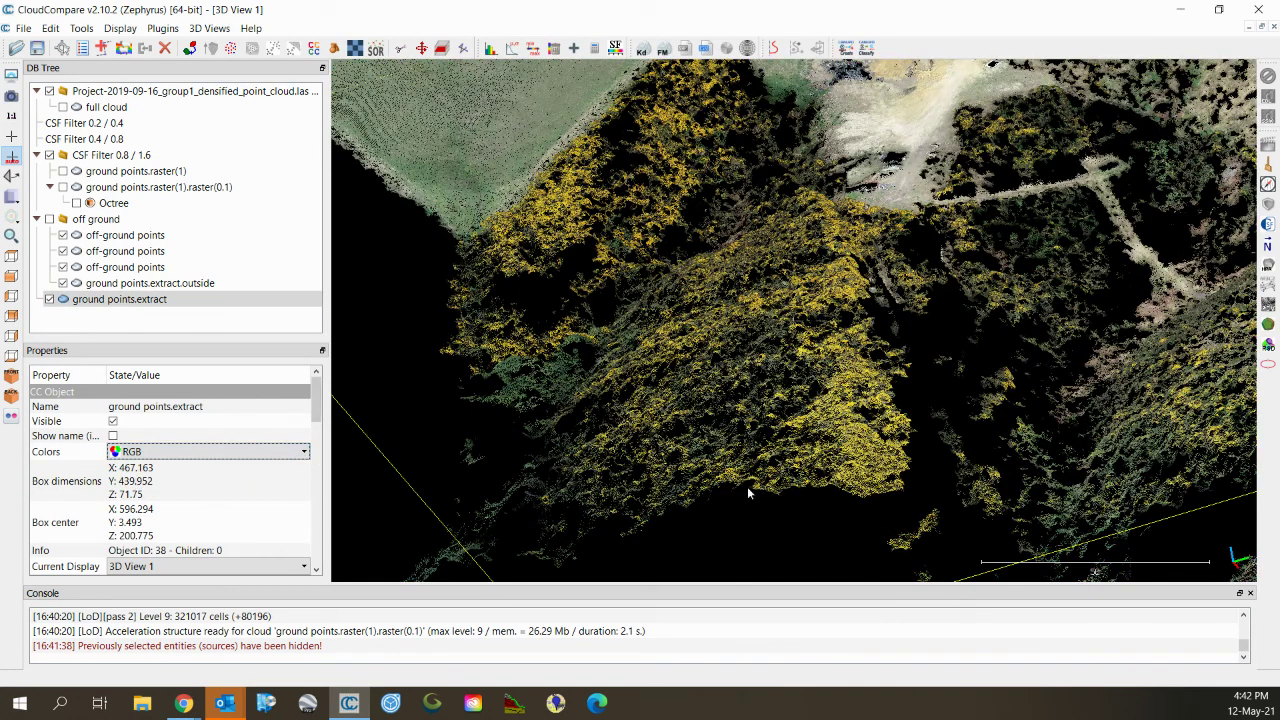
Examine the RGB-colored ground points.extract cloud from several angles, checking the vegetated slopes, paths and bare areas for remaining vegetation.
mouse_move(747, 486)
left_mouse_down()
mouse_move(600, 366)
mouse_move(757, 411)
mouse_move(754, 482)
left_mouse_up()
right_click_drag(754, 482, 670, 478)
scroll(857, 334, "up", 8)
right_click_drag(857, 334, 814, 339)
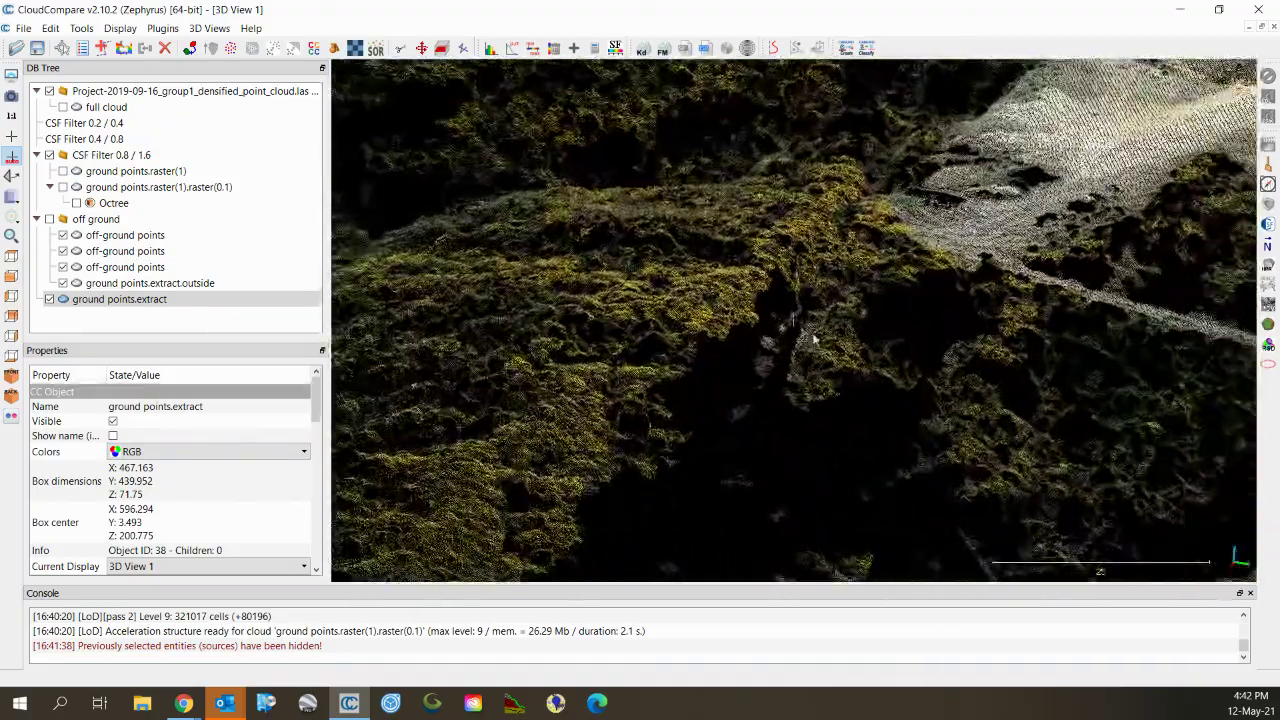
left_click_drag(814, 339, 513, 405)
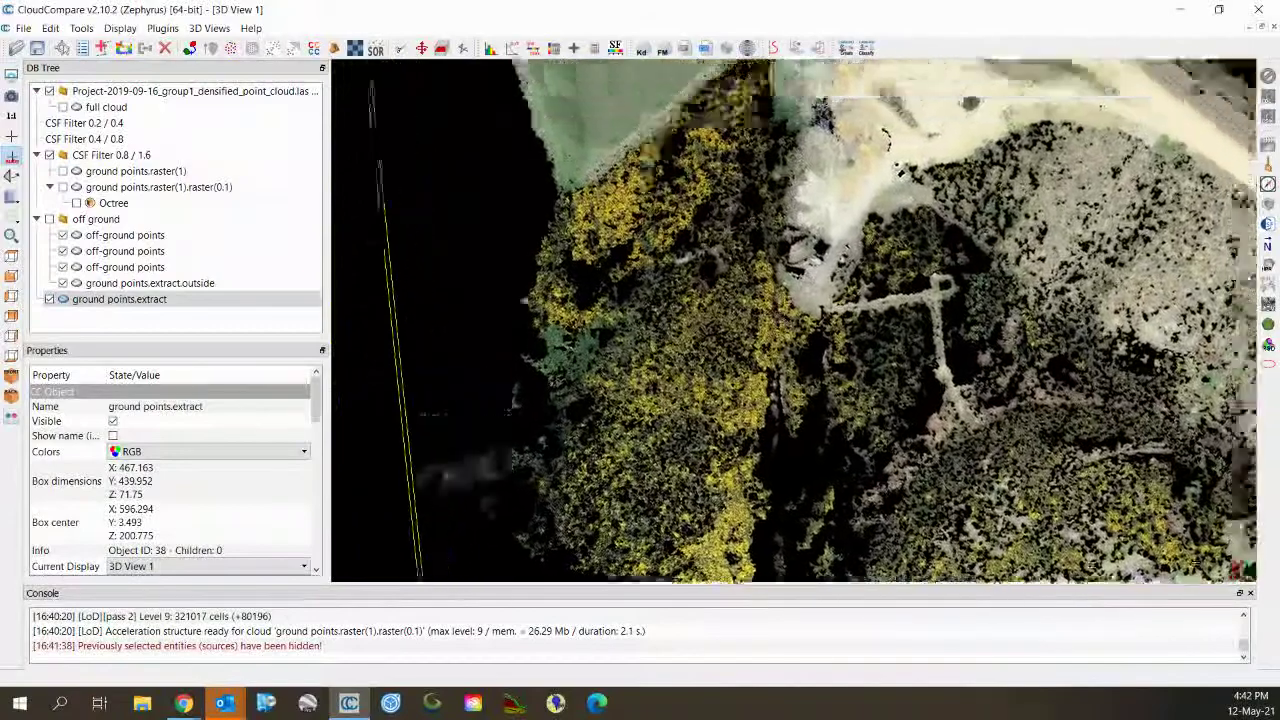
left_click_drag(525, 300, 908, 280)
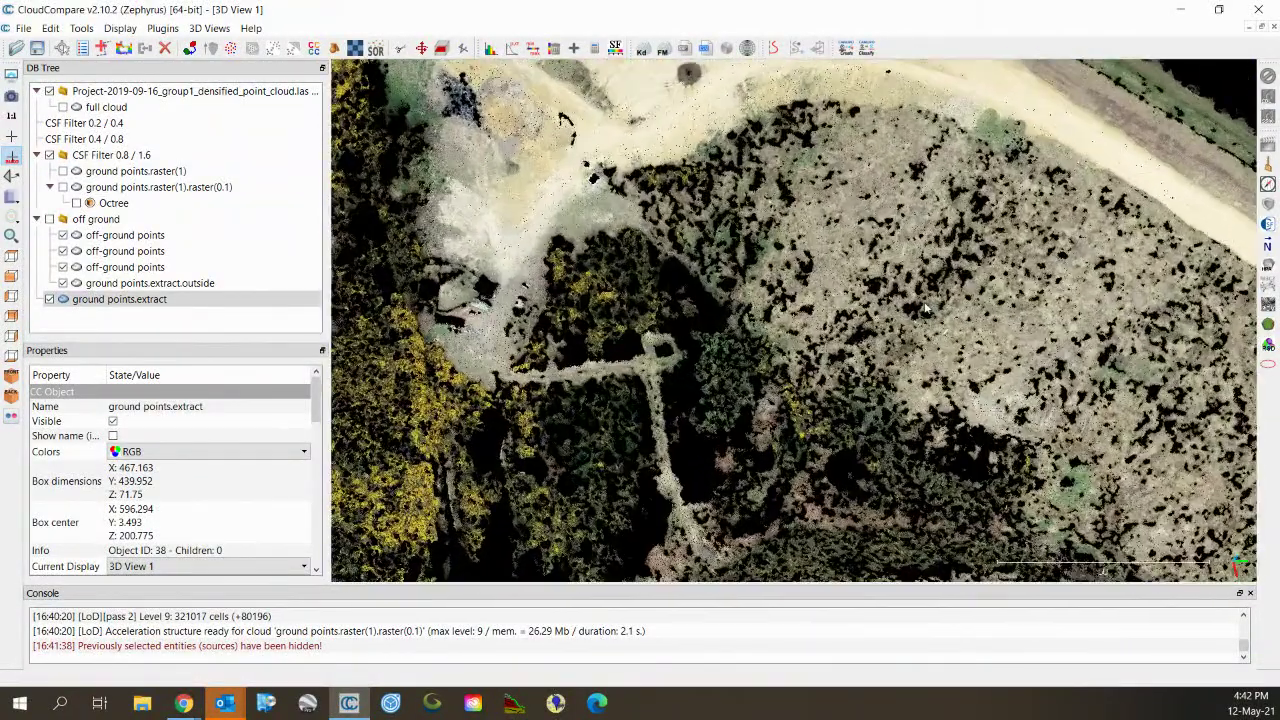
scroll(925, 310, "up", 5)
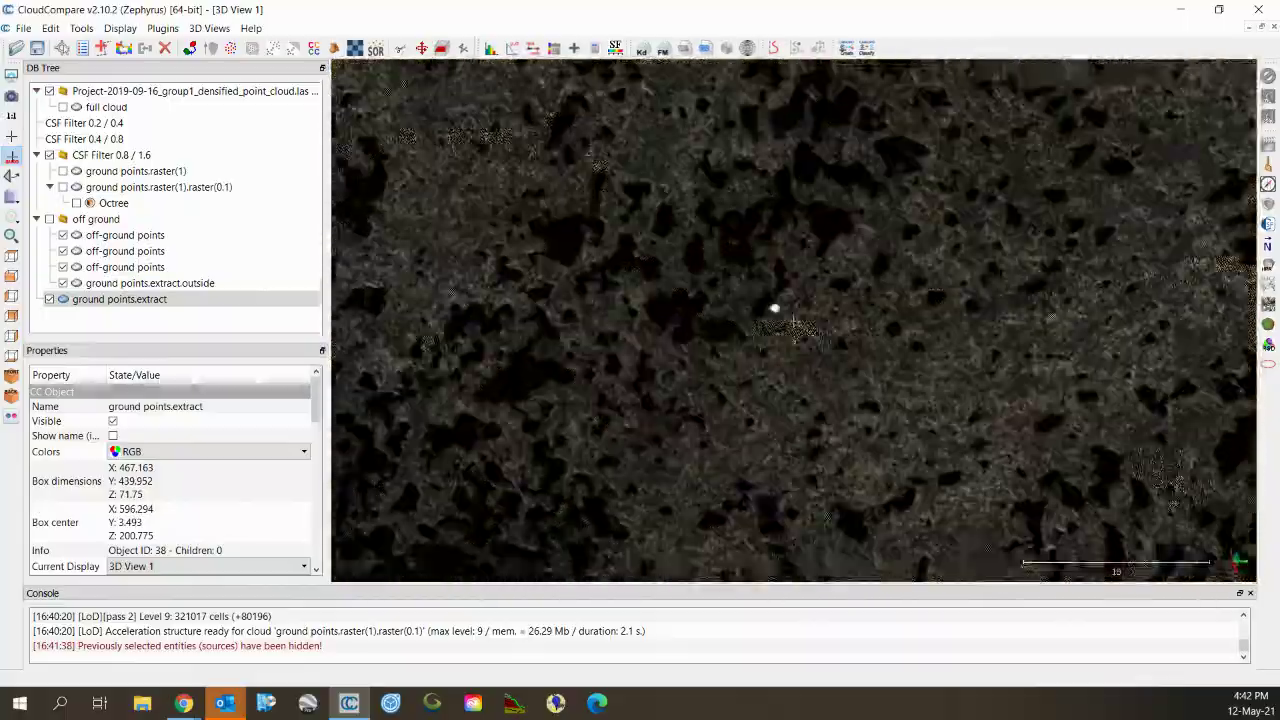
left_click_drag(774, 306, 688, 352)
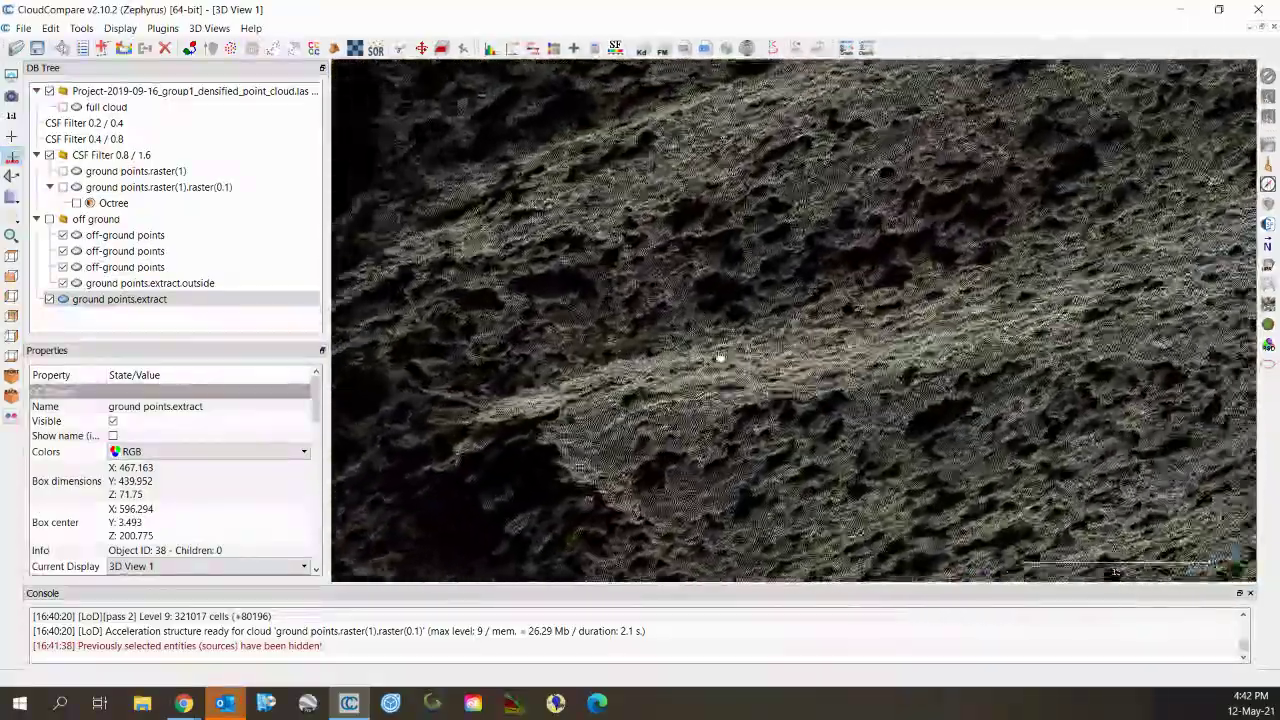
scroll(845, 362, "down", 7)
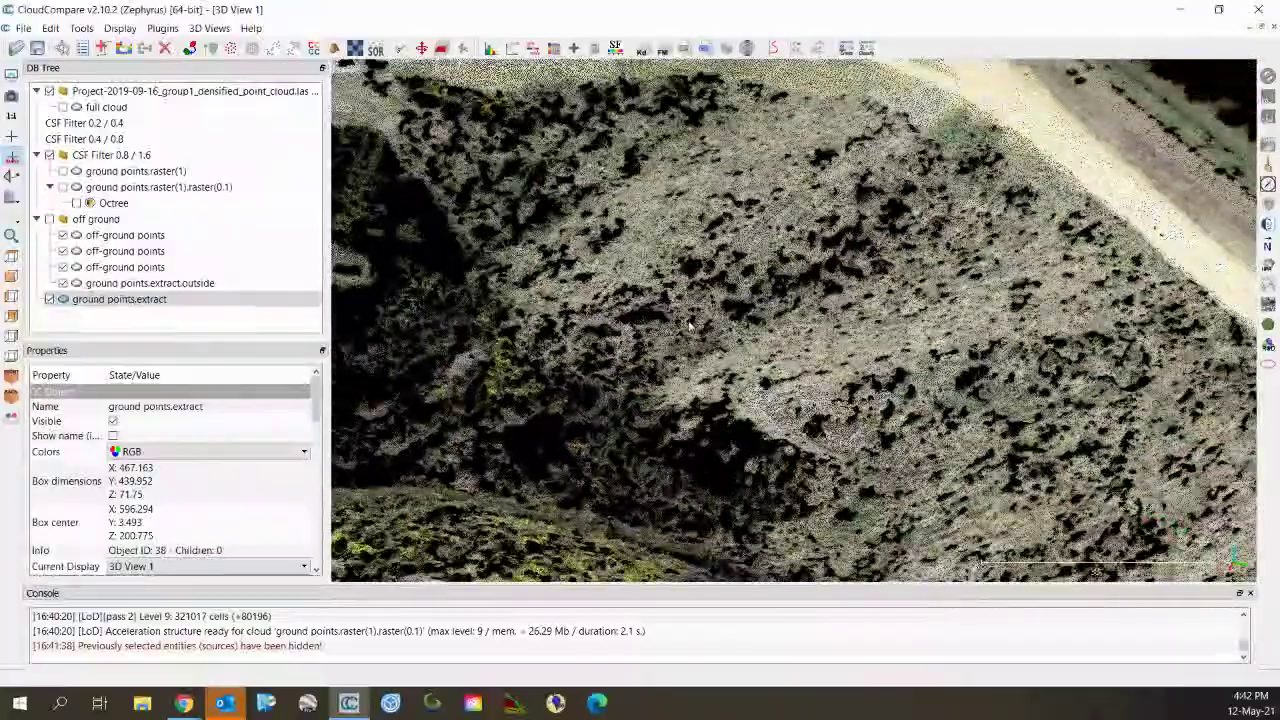
scroll(826, 246, "up", 3)
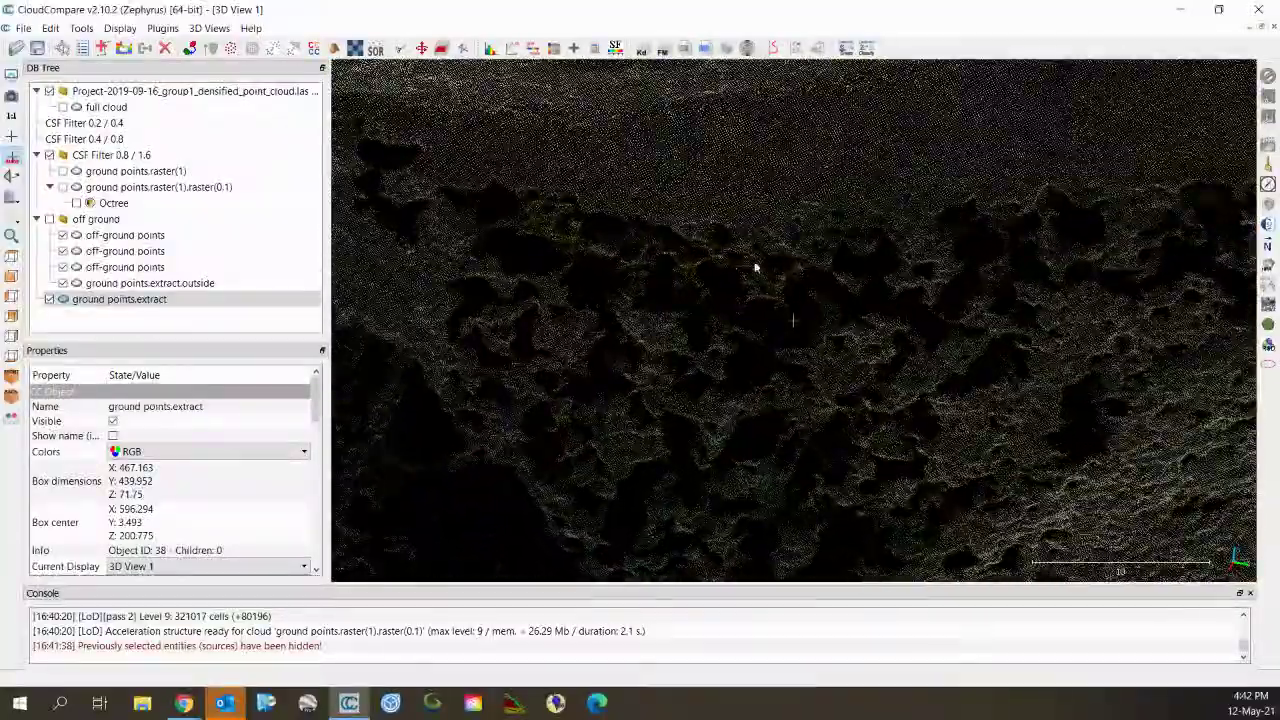
scroll(709, 358, "down", 14)
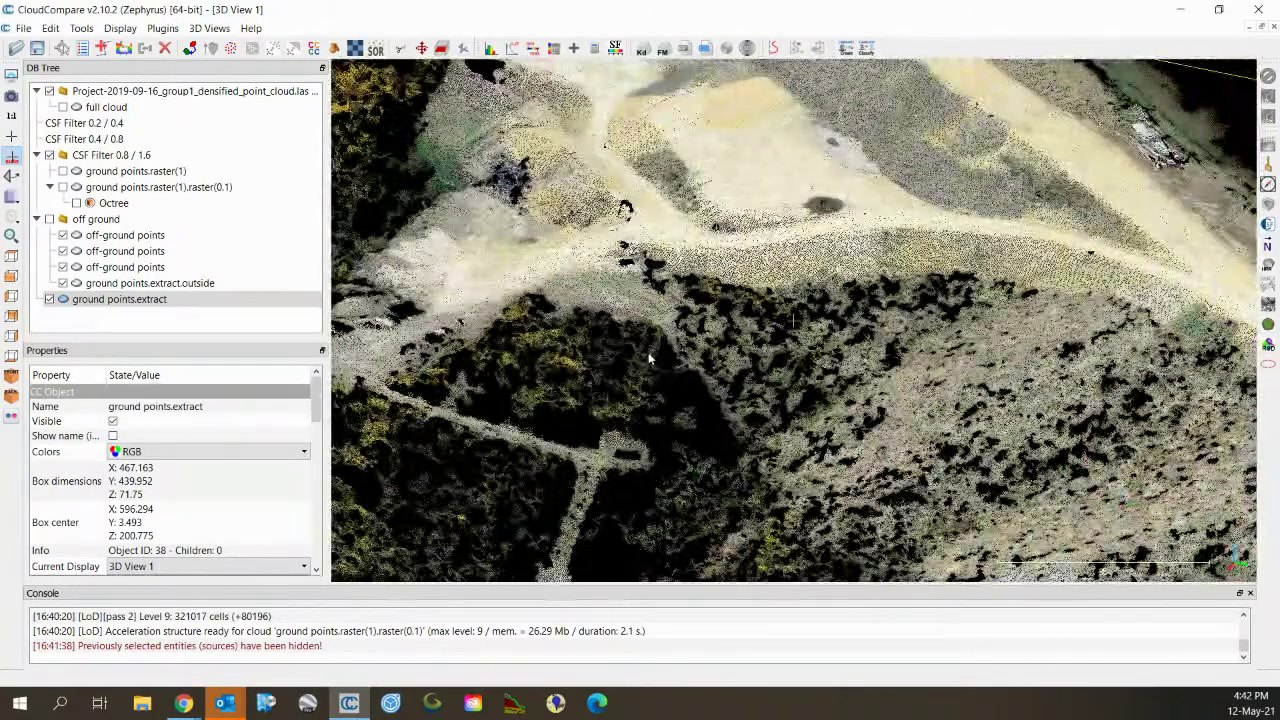
right_click_drag(648, 358, 871, 370)
left_click_drag(871, 370, 900, 423)
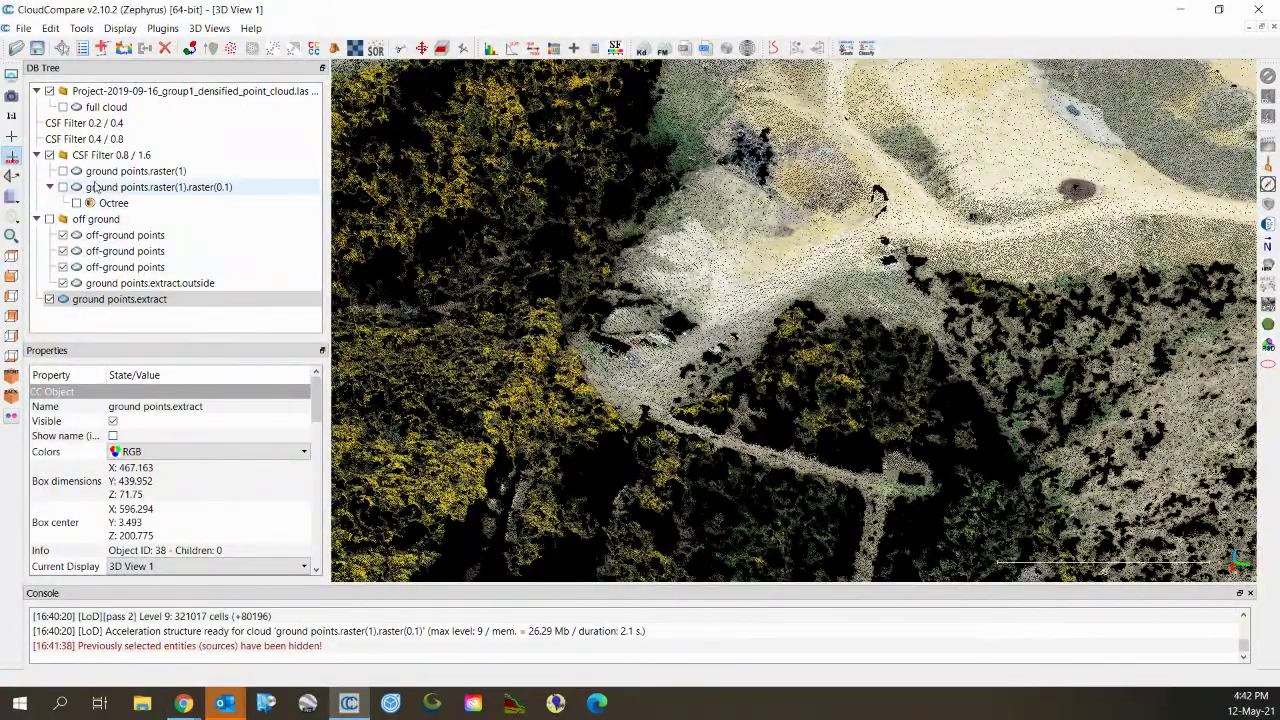
Delete both ground points raster clouds from the CSF Filter 0.8 / 1.6 group.
left_click(106, 172)
left_click(110, 187, "ctrl")
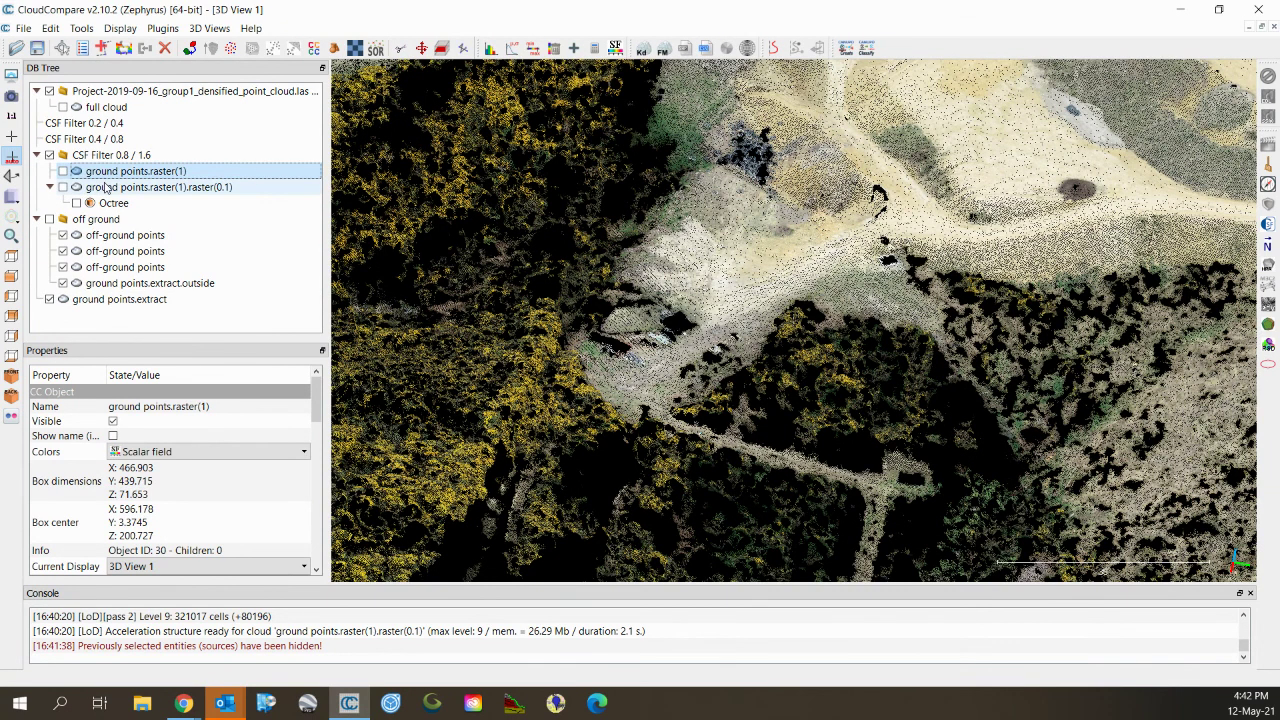
key("Delete")
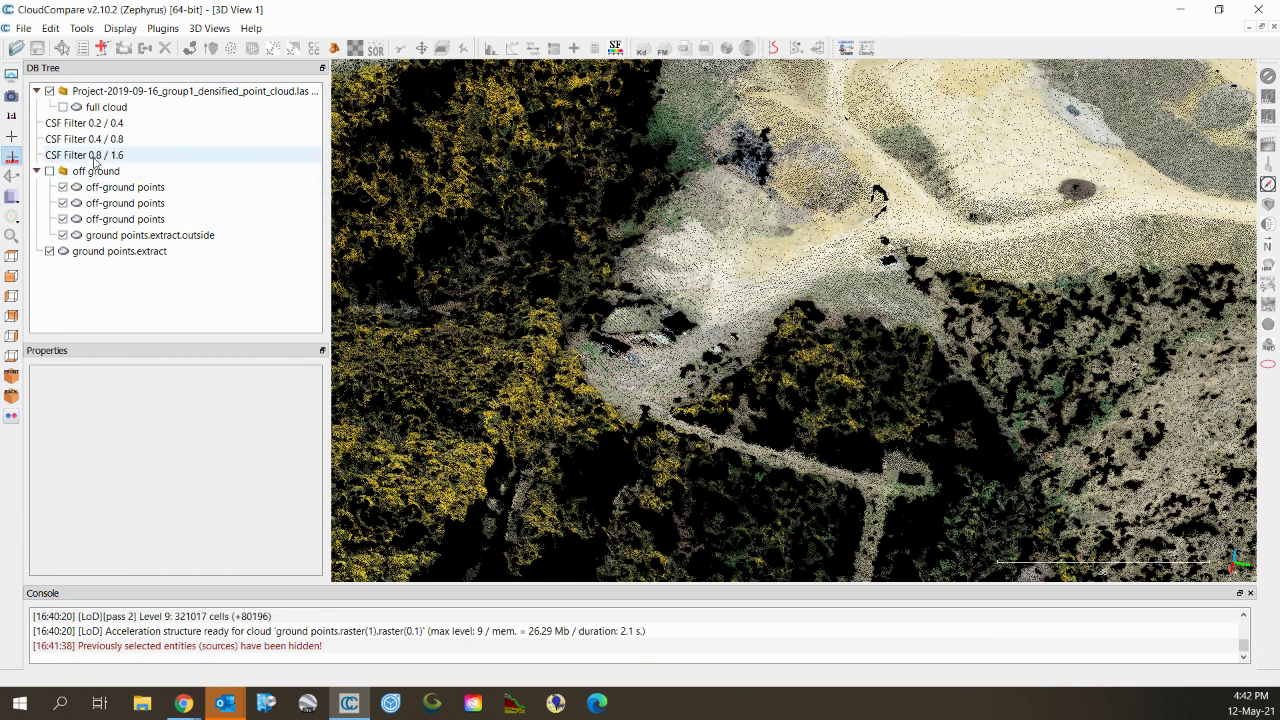
Rename the CSF Filter 0.8 / 1.6 group as "grond" and move the ground points.extract cloud into it.
double_click(96, 157)
type("gro")
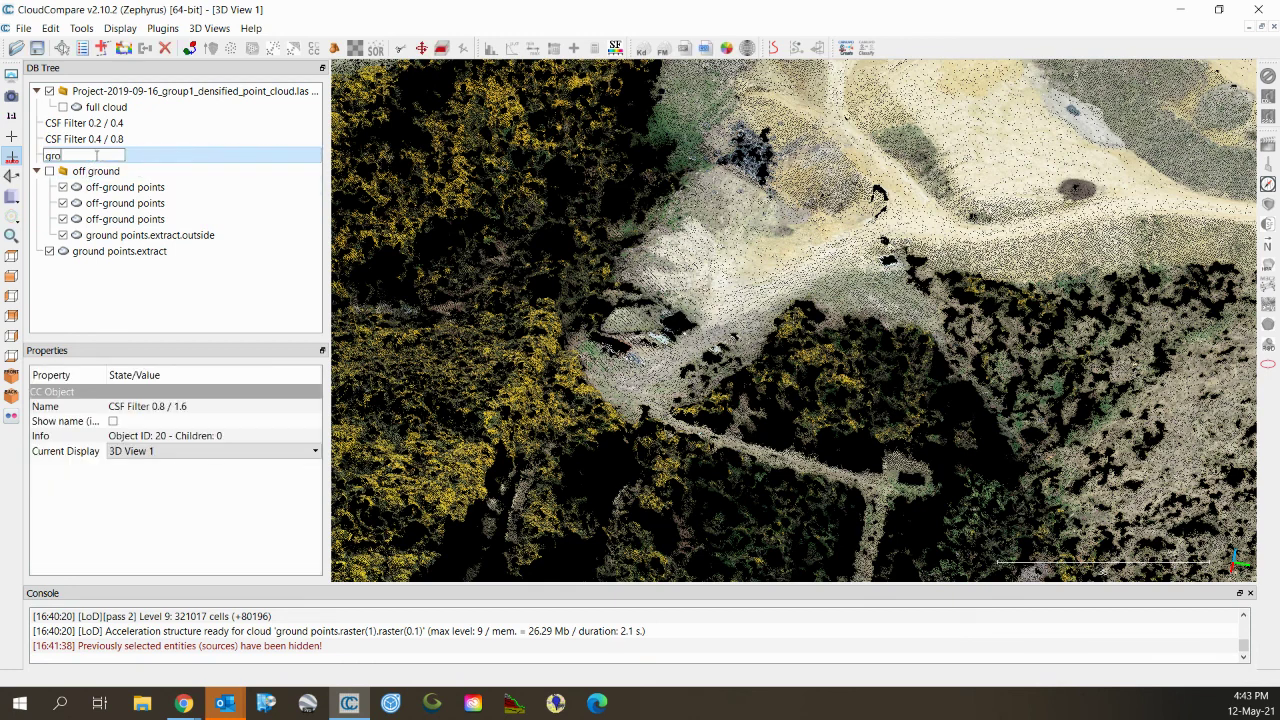
type("nd")
key("Return")
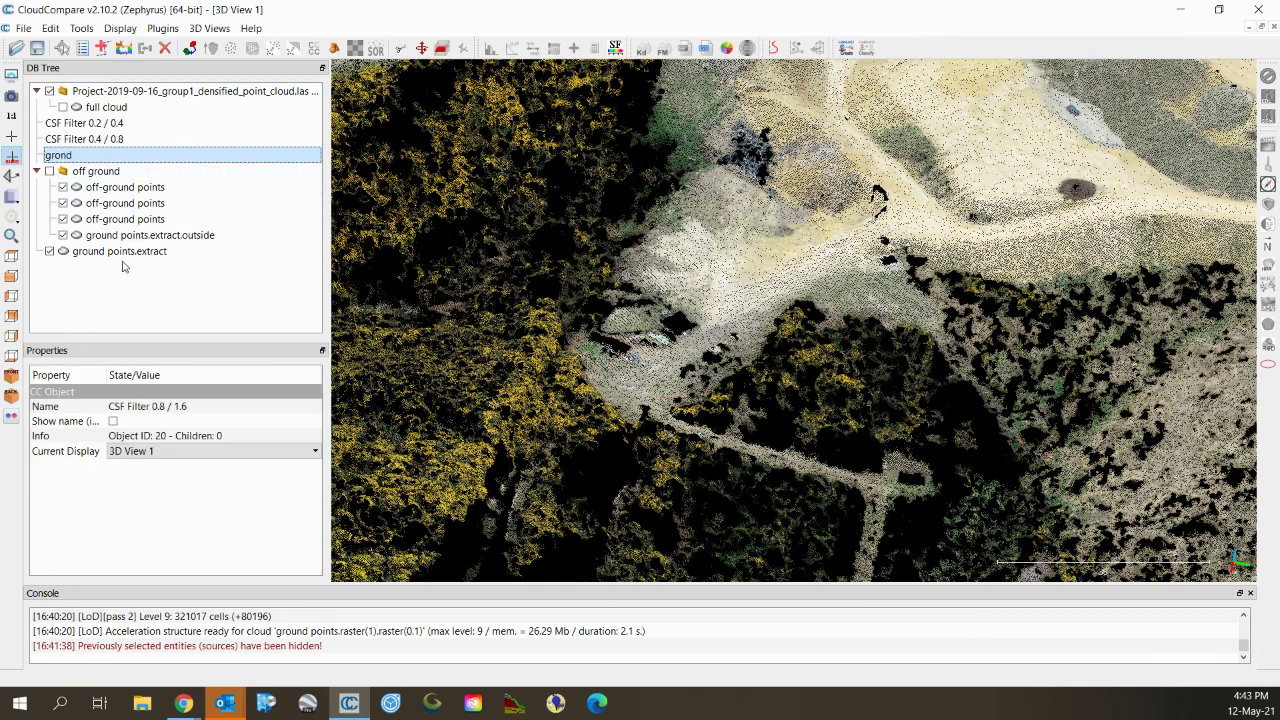
left_click_drag(148, 254, 92, 160)
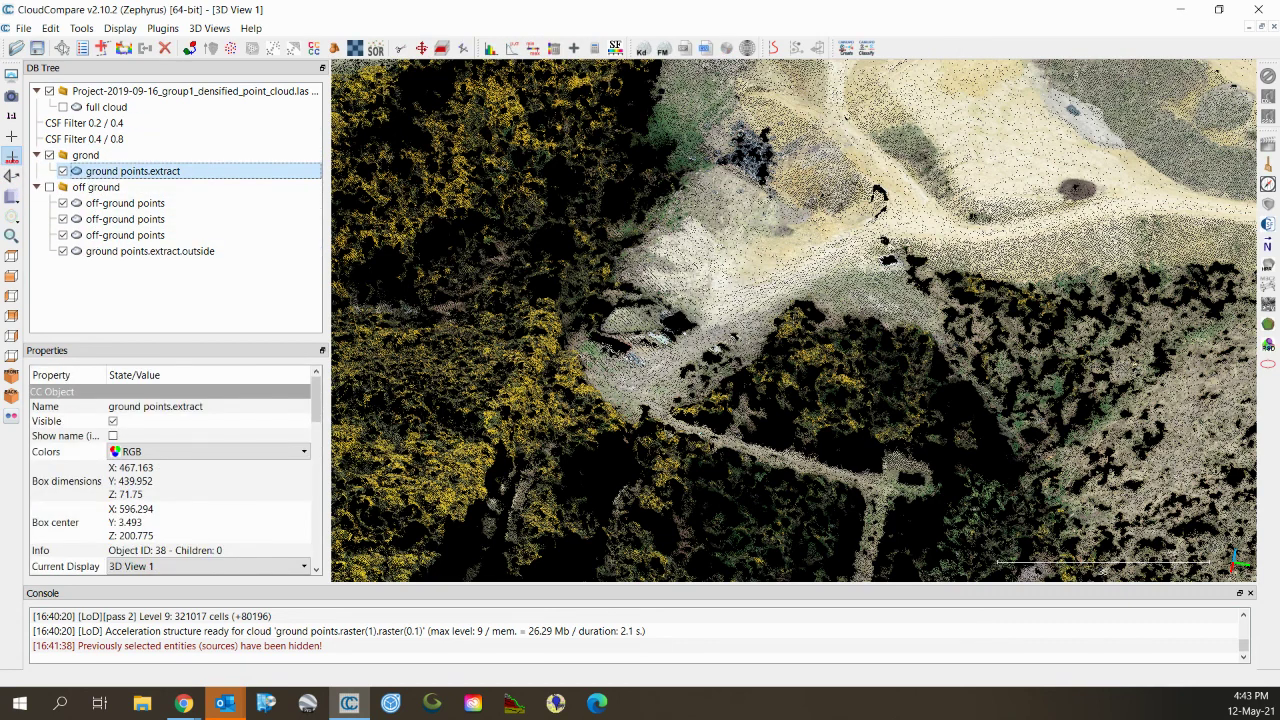
Rasterize the ground points.extract cloud with a 0.5 step, minimum cell height and empty cells left empty, exporting it as a cloud.
left_click(90, 30)
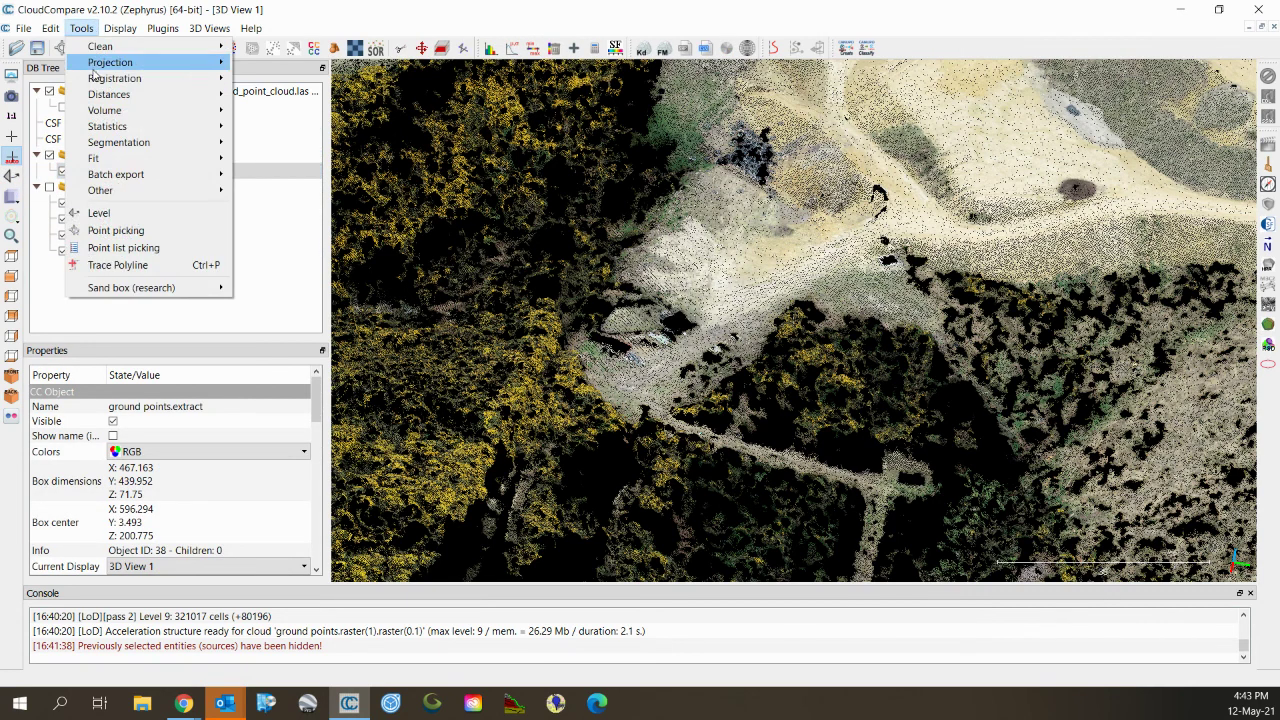
mouse_move(100, 64)
left_click(267, 83)
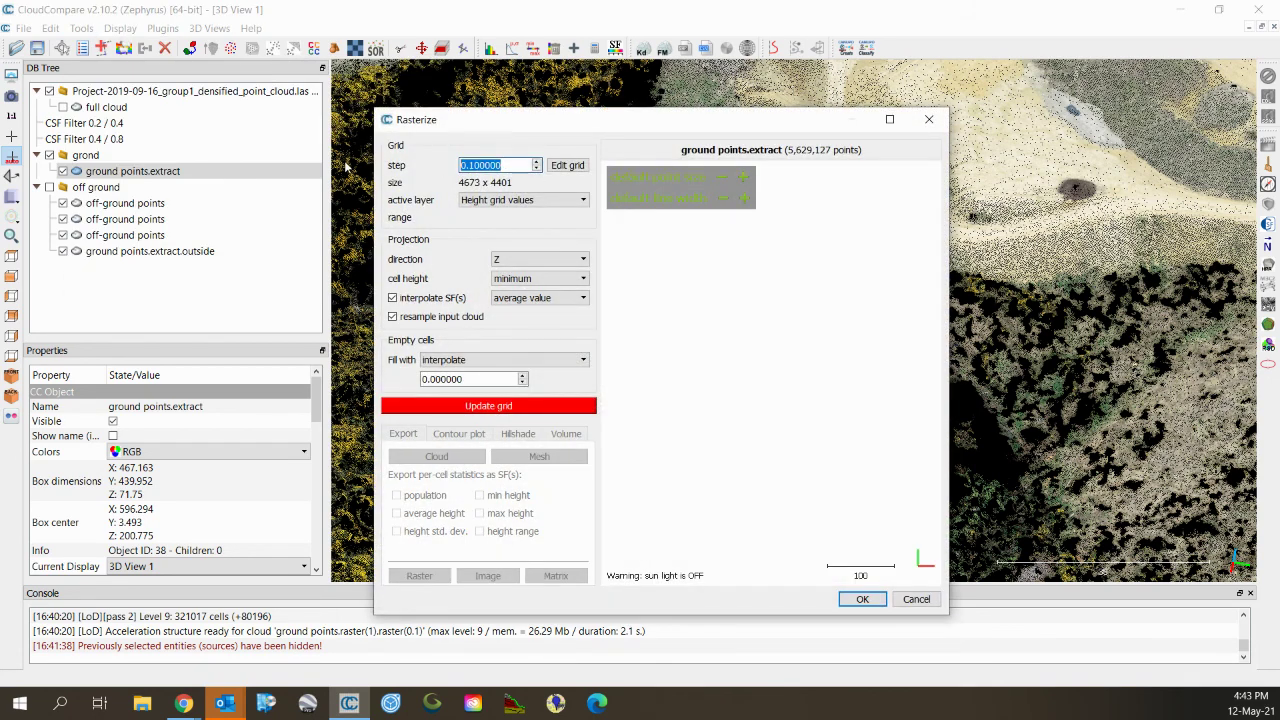
left_click(545, 360)
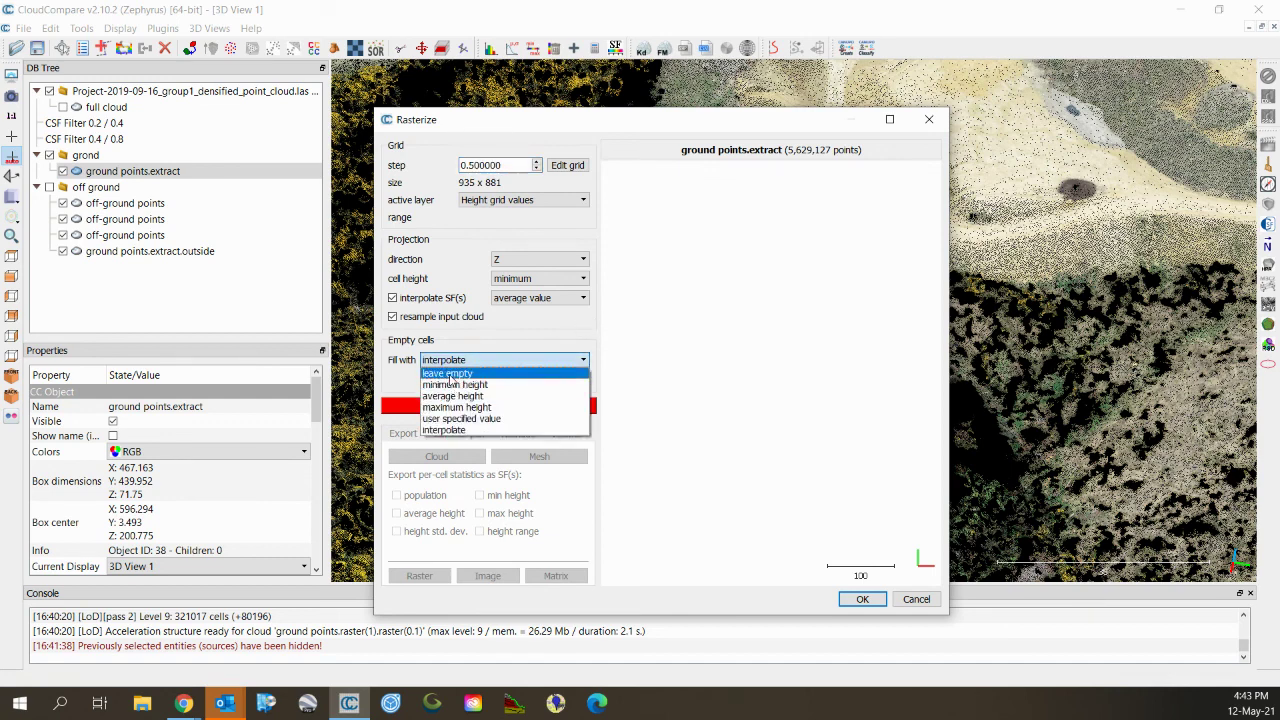
left_click(450, 373)
left_click(451, 391)
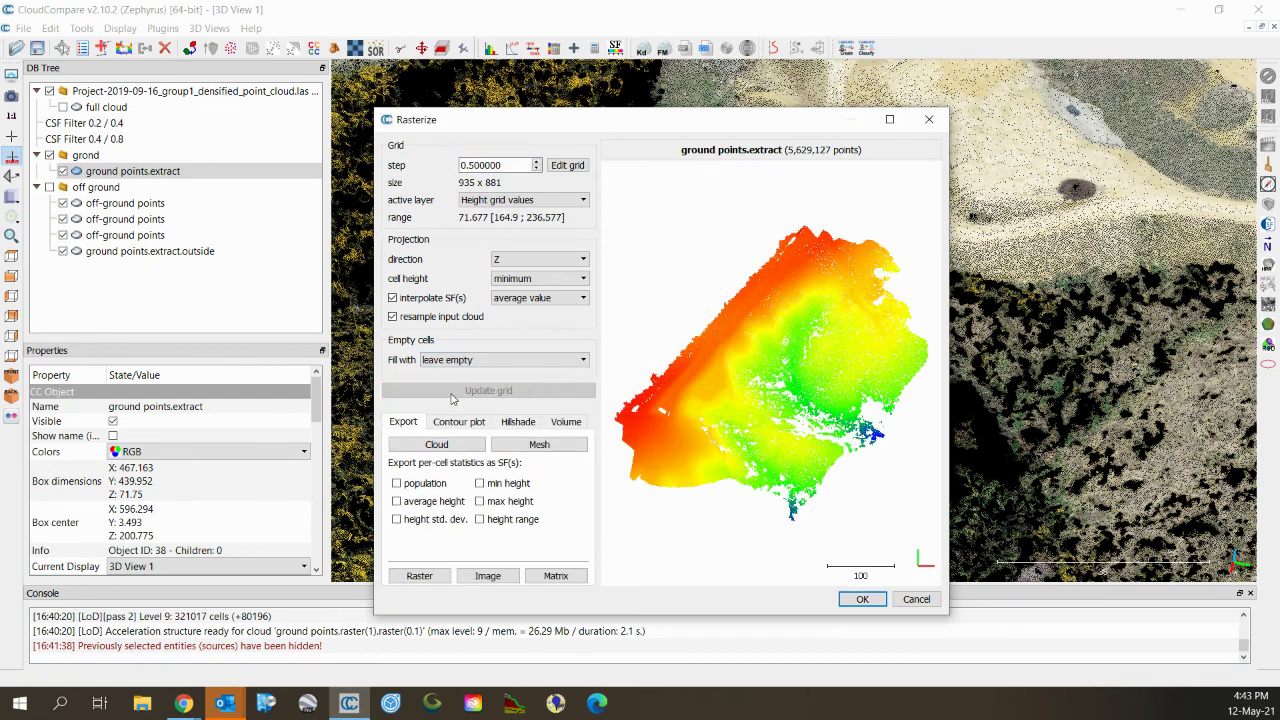
left_click(399, 446)
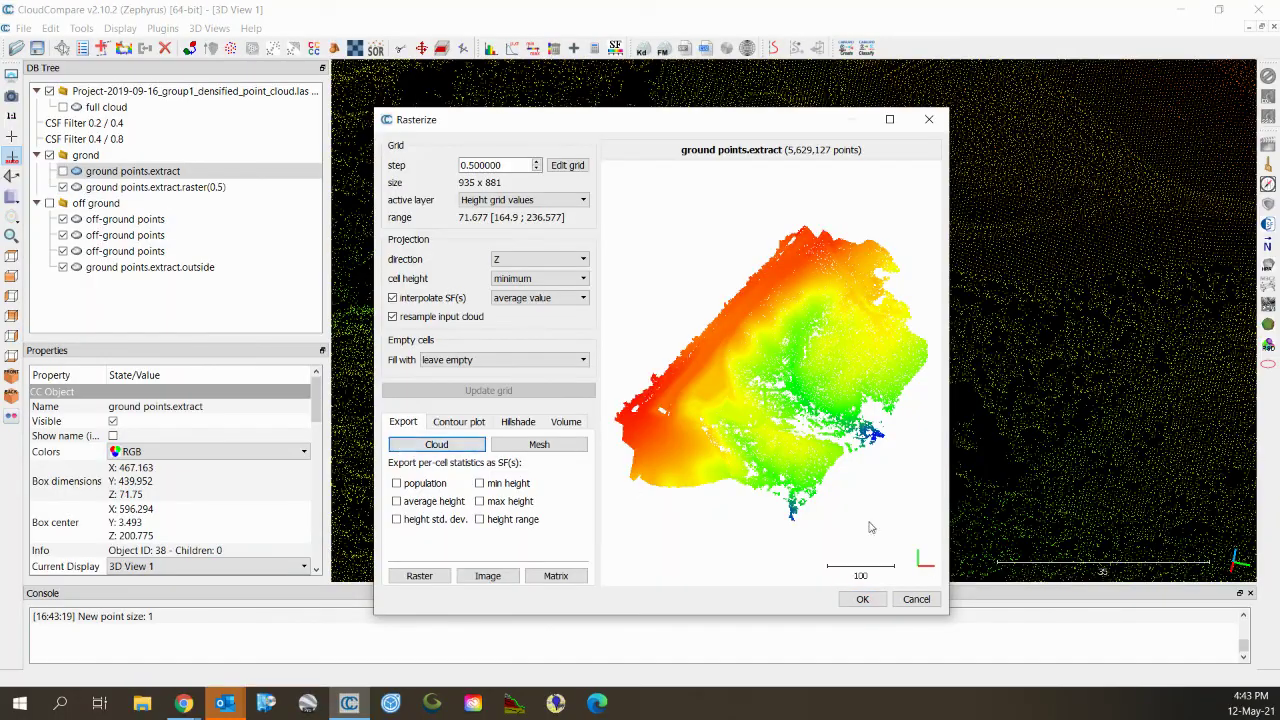
left_click(862, 599)
left_click_drag(840, 491, 705, 380)
left_click_drag(793, 323, 1099, 323)
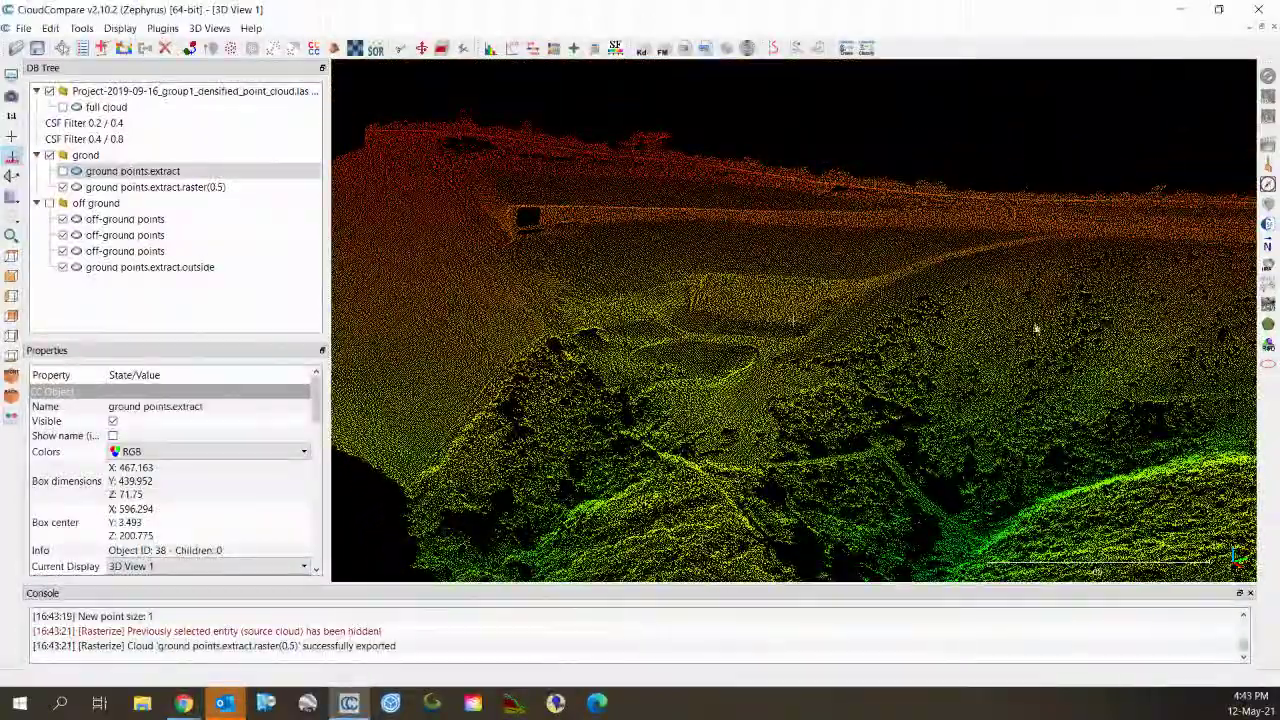
right_click_drag(701, 308, 753, 322)
scroll(907, 293, "up", 8)
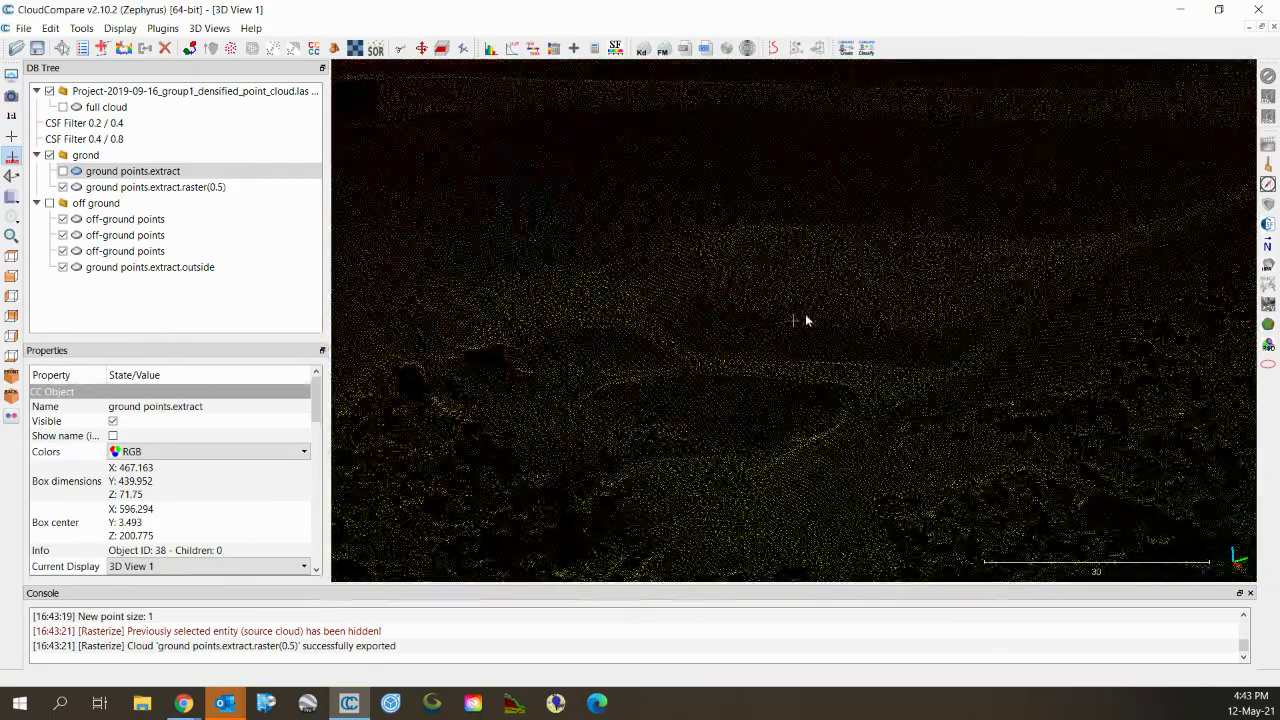
scroll(806, 320, "down", 5)
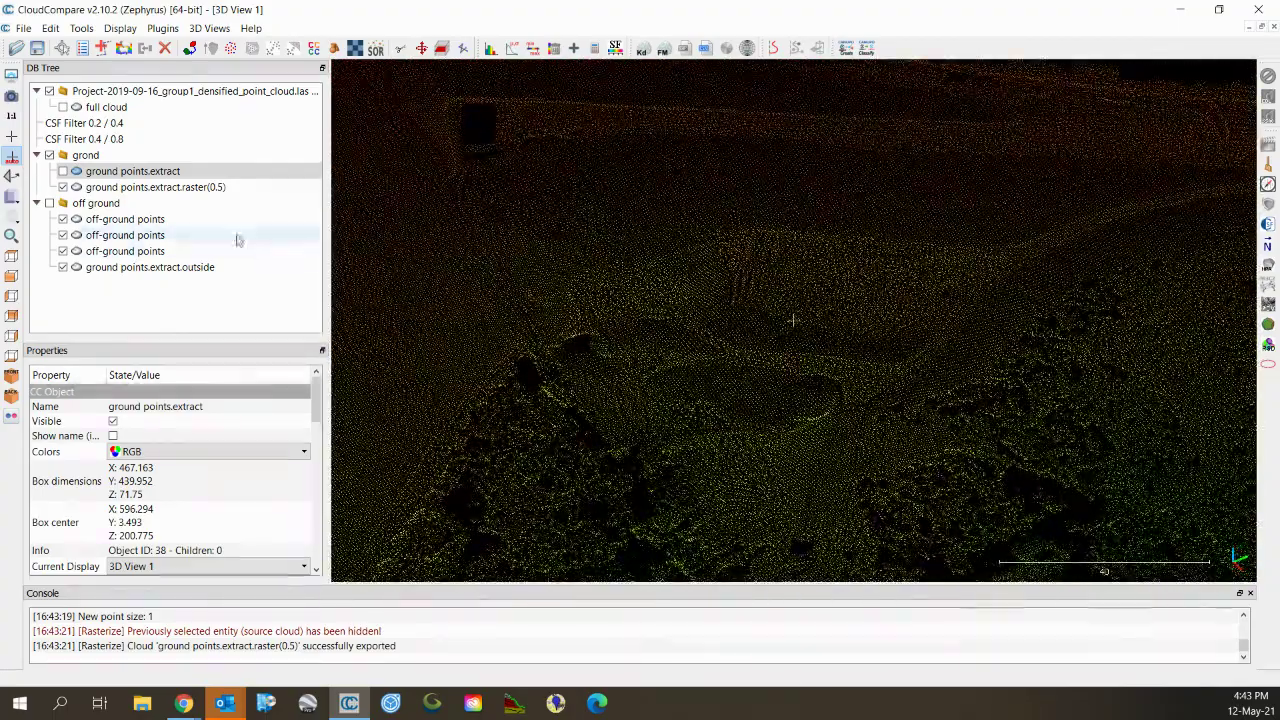
Set up saving the ground points.extract.raster(0.5) cloud as ground points.las in LAS cloud format, and cancel without saving.
left_click(150, 187)
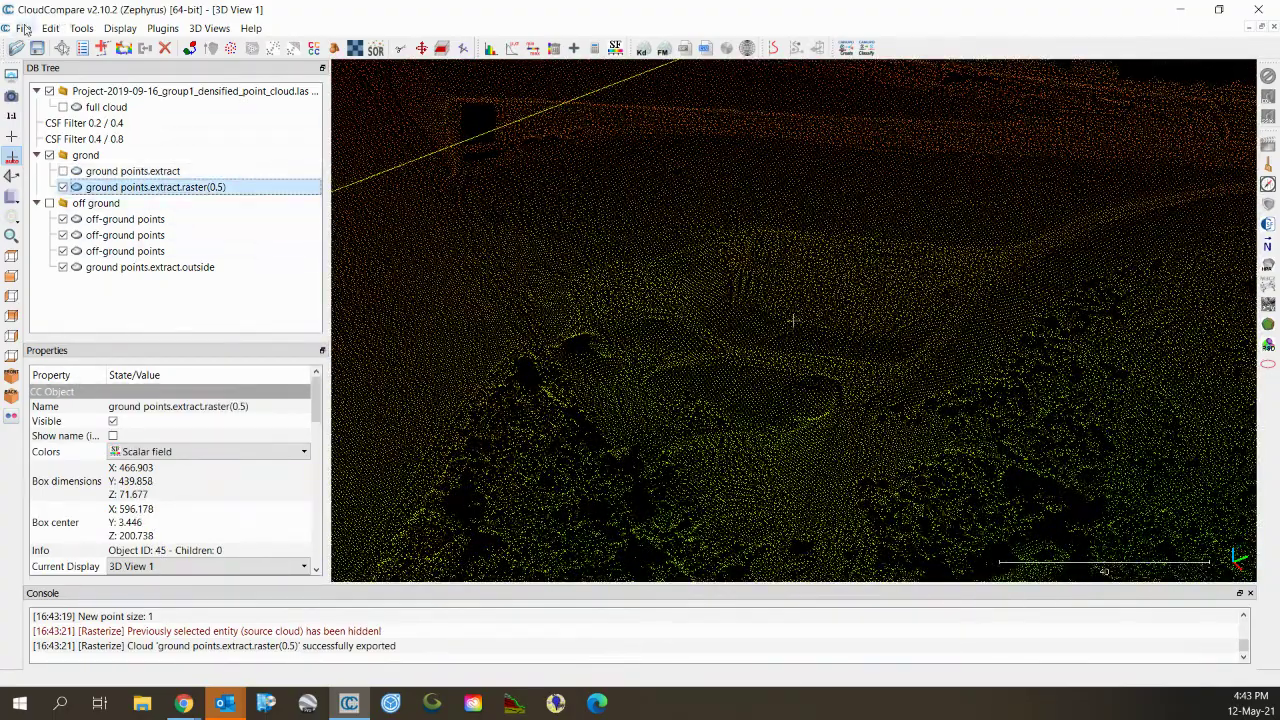
left_click(23, 28)
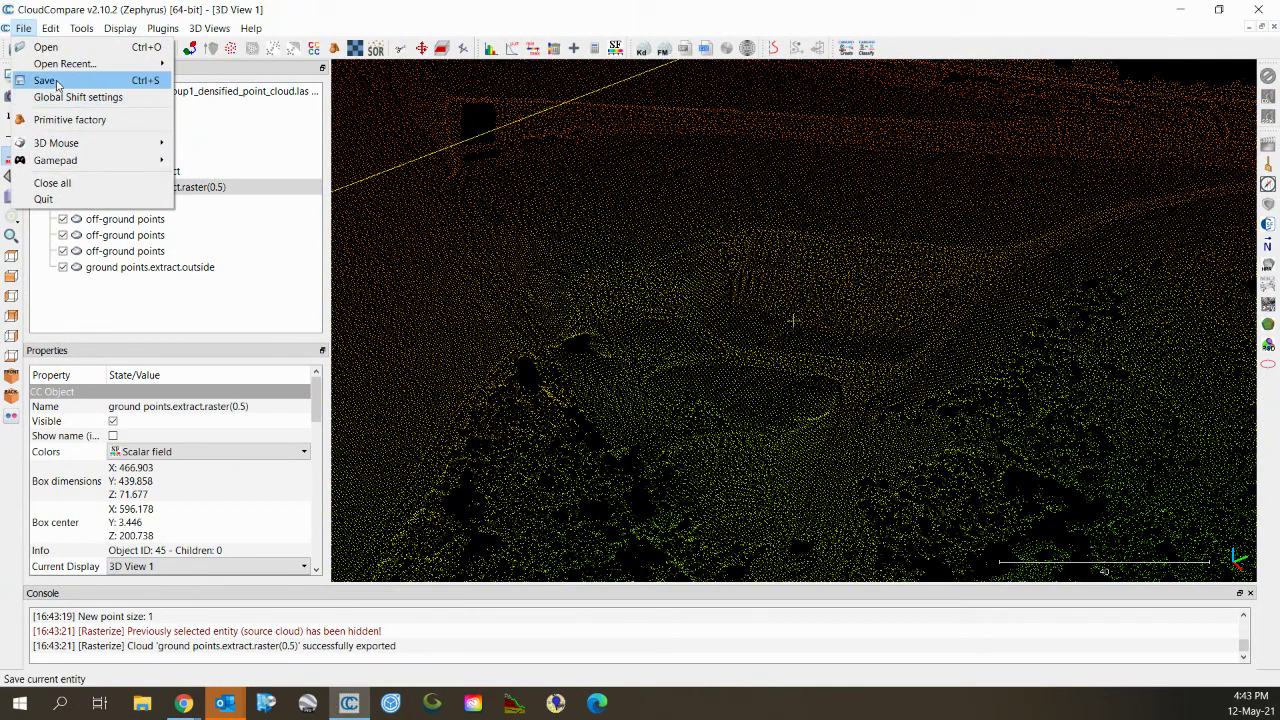
left_click(57, 84)
left_click(209, 326)
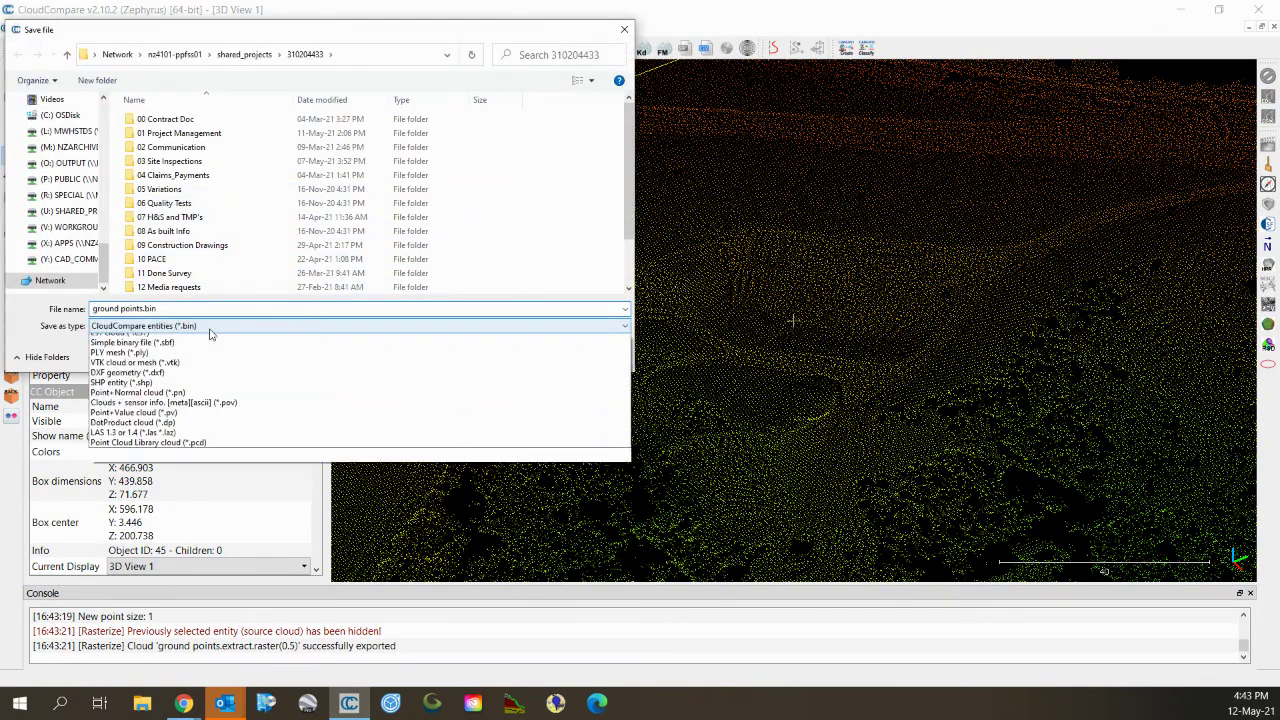
left_click(152, 345)
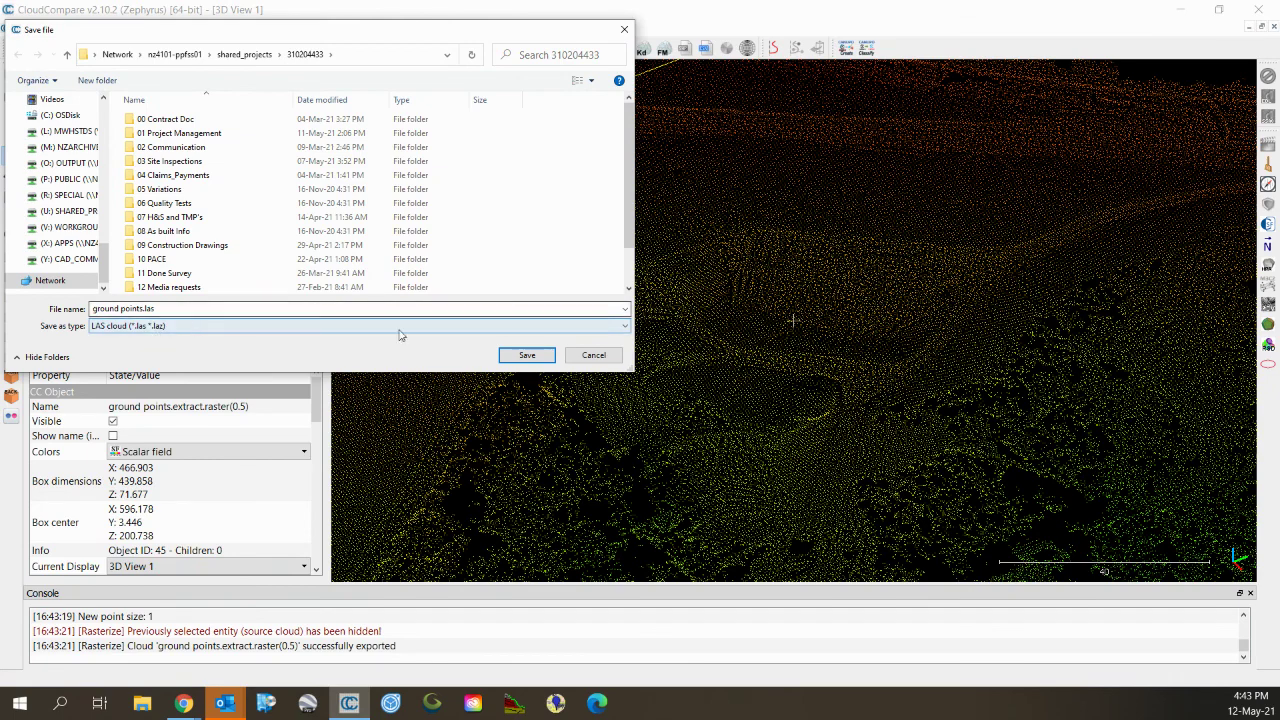
left_click(593, 356)
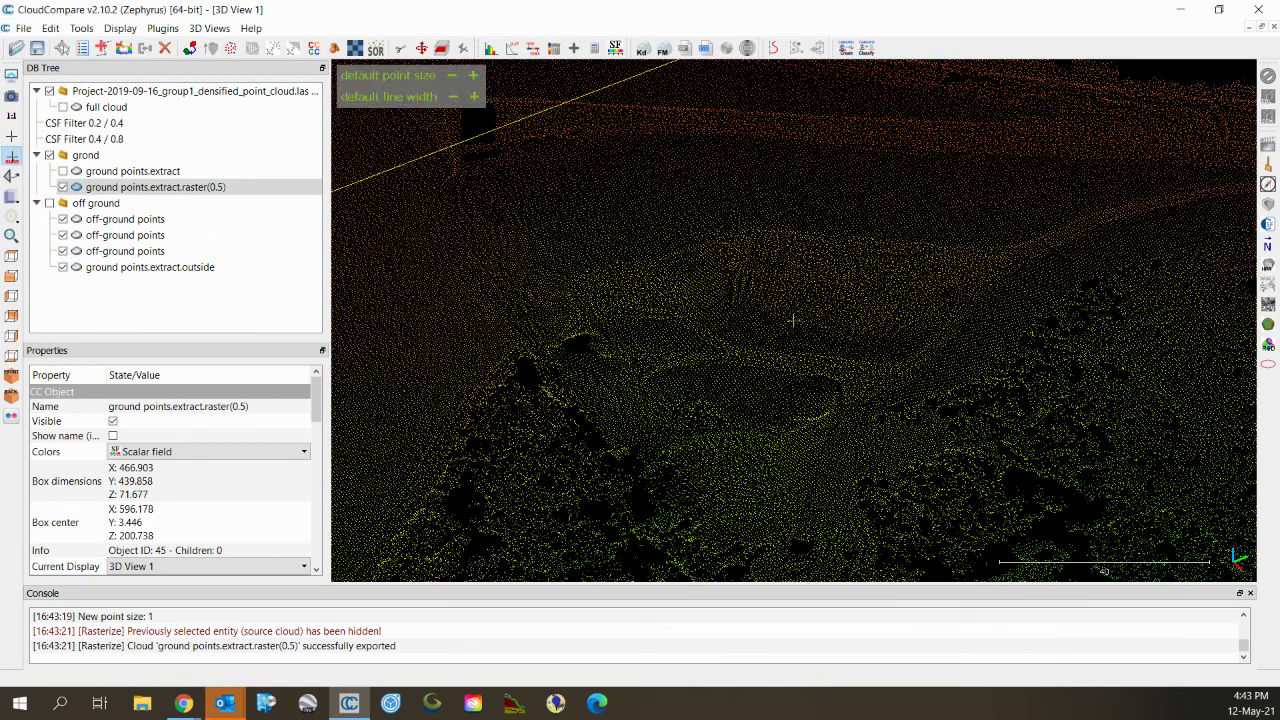